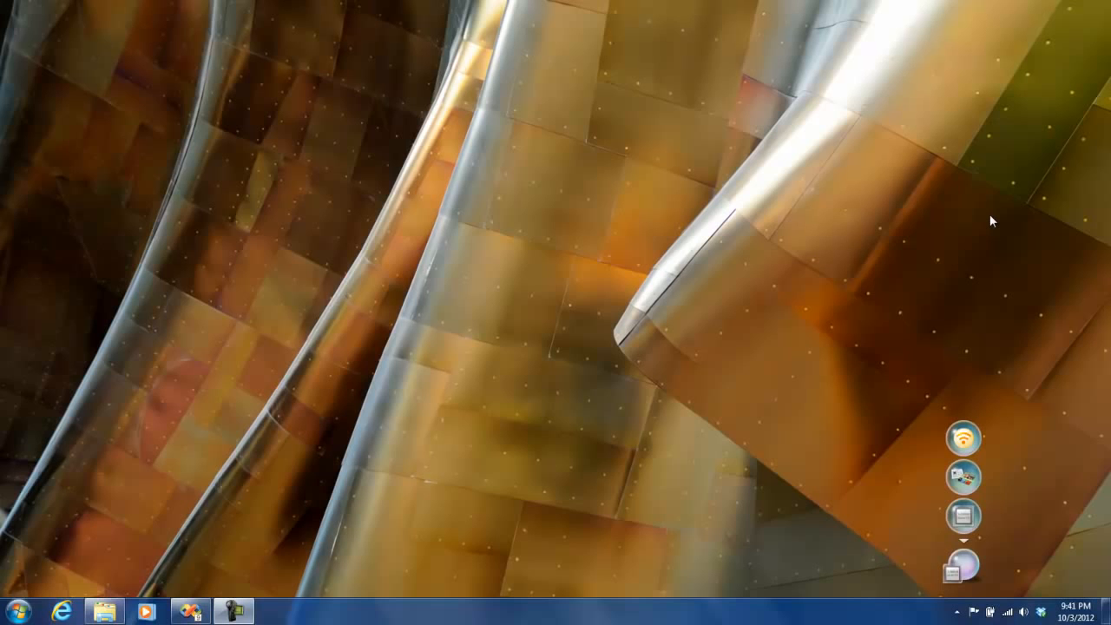
Step: Create a new Report Server Project named Expressions in the C:\SSRS Videos location
left_click(189, 610)
left_click(12, 24)
mouse_move(52, 41)
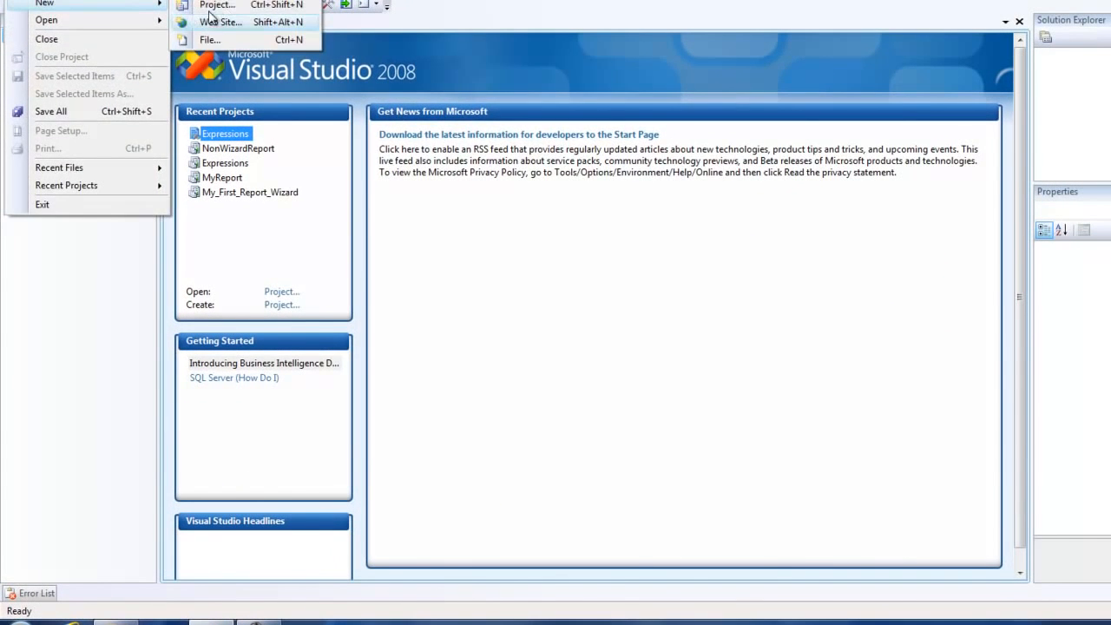
left_click(216, 6)
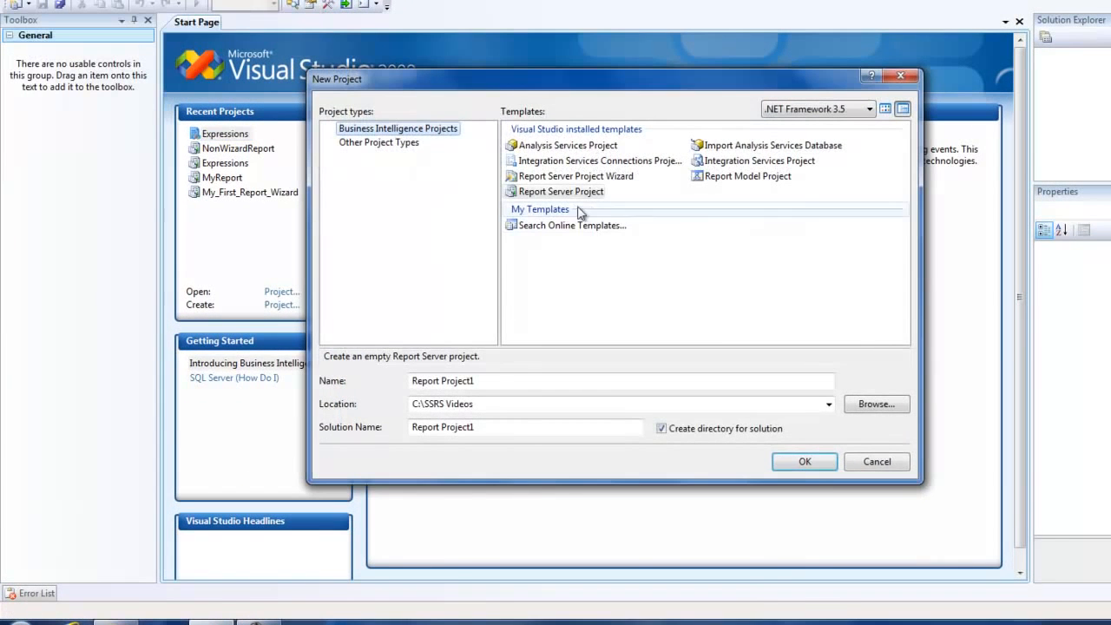
left_click_drag(492, 379, 408, 380)
type("Expre")
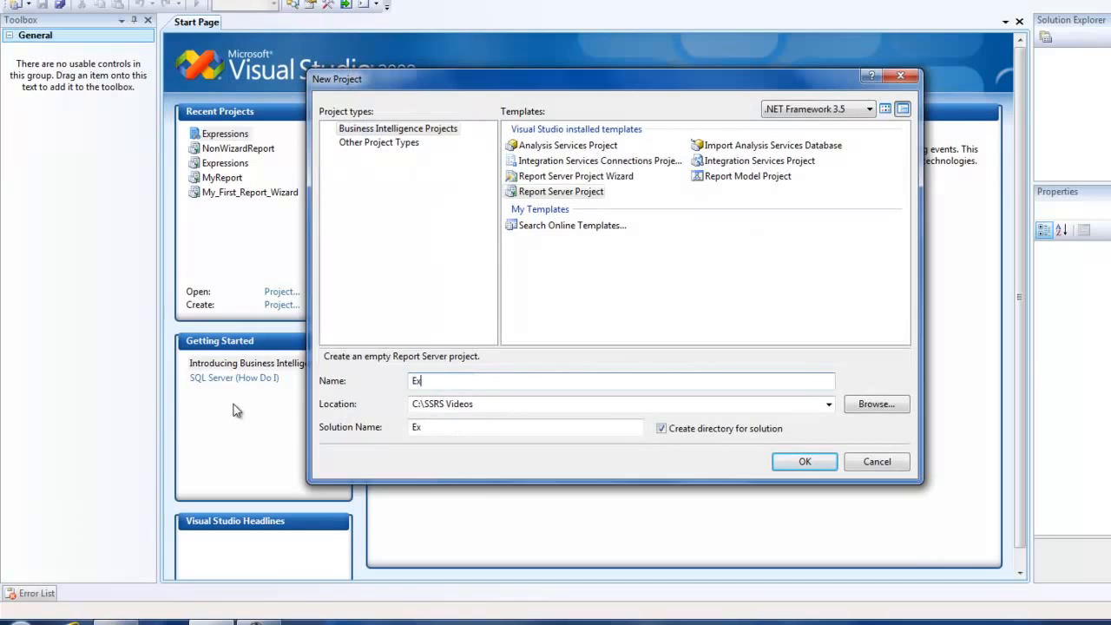
type("ssions")
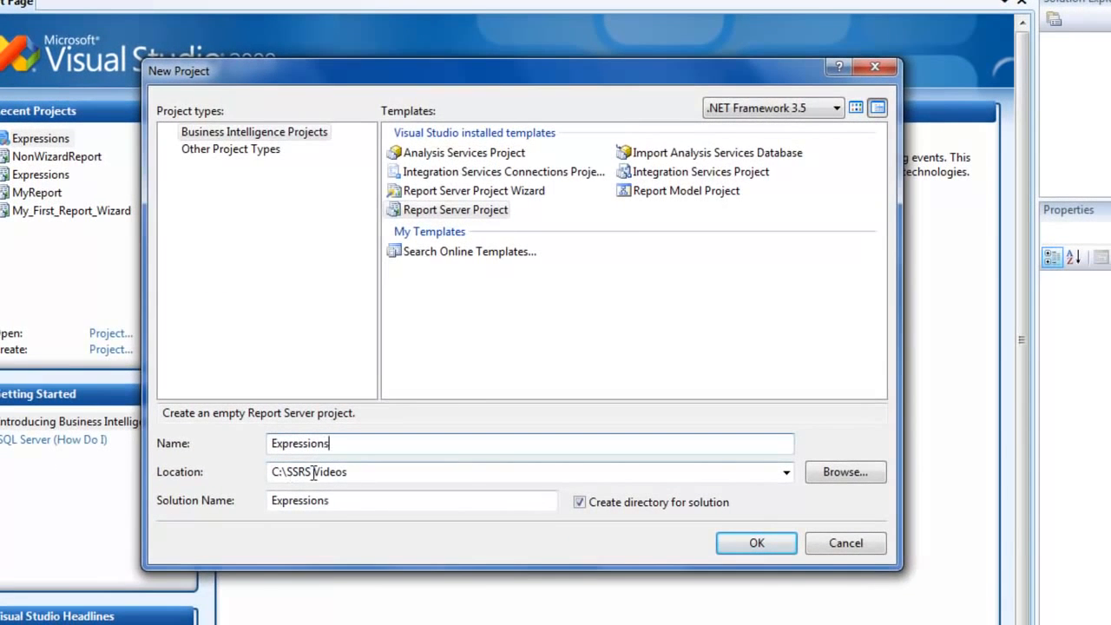
left_click(715, 540)
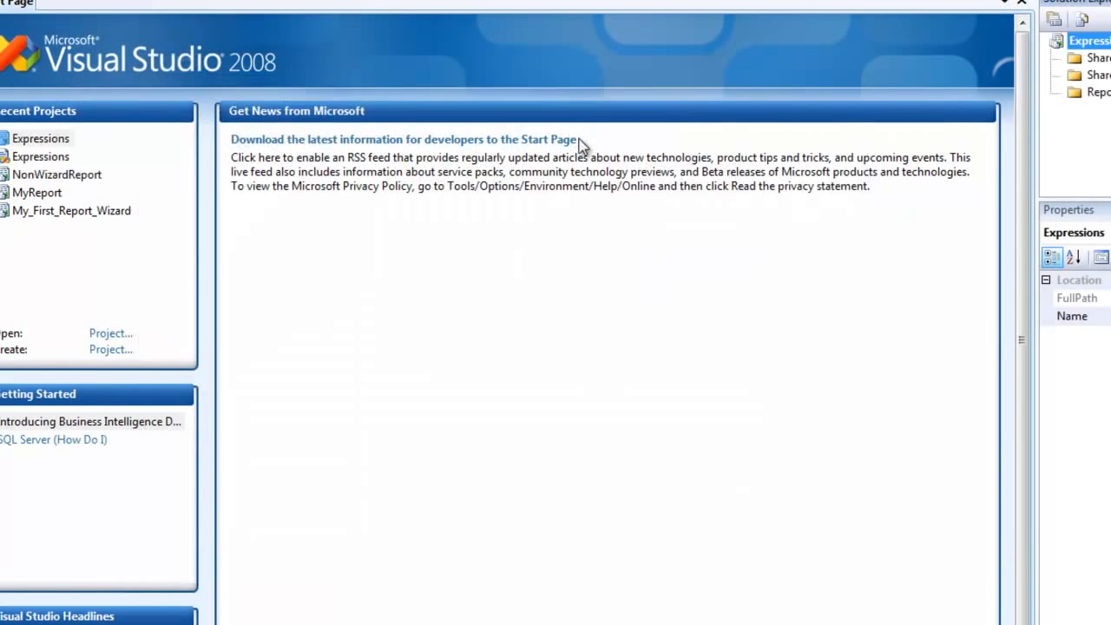
Step: Add a new report named Expressions.rdl to the project's Reports folder
right_click(1078, 93)
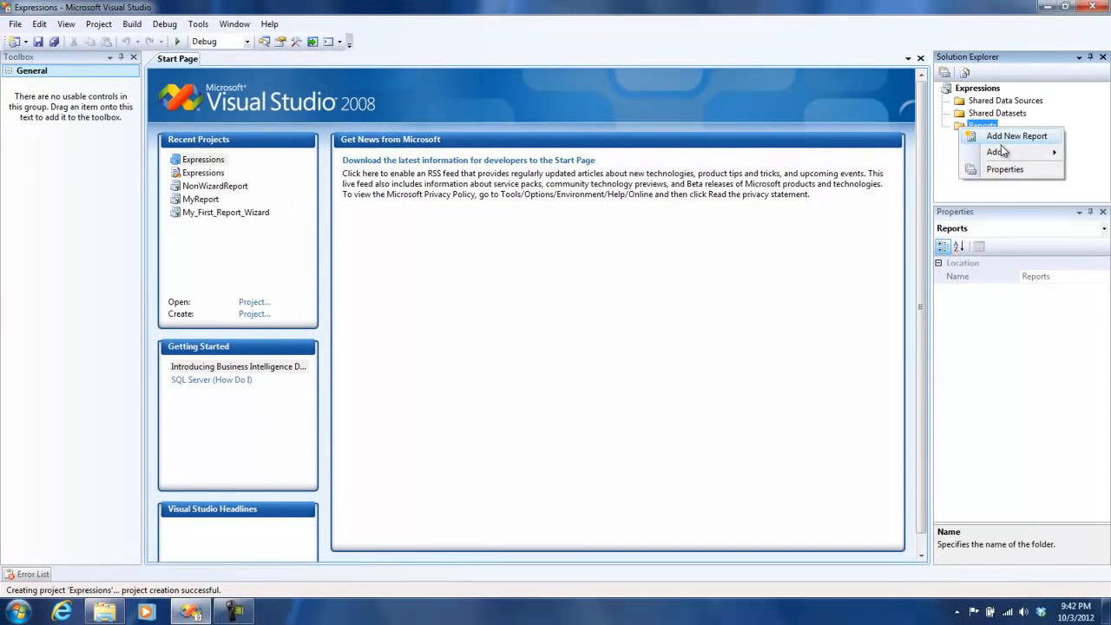
mouse_move(1000, 152)
left_click(893, 152)
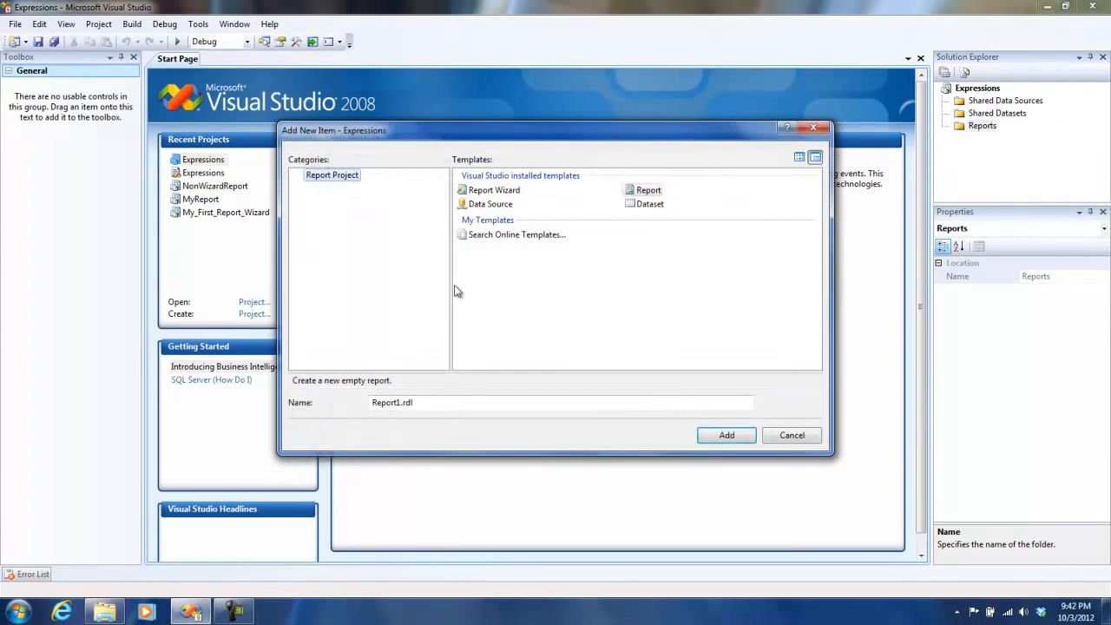
double_click(399, 404)
type("Expressions")
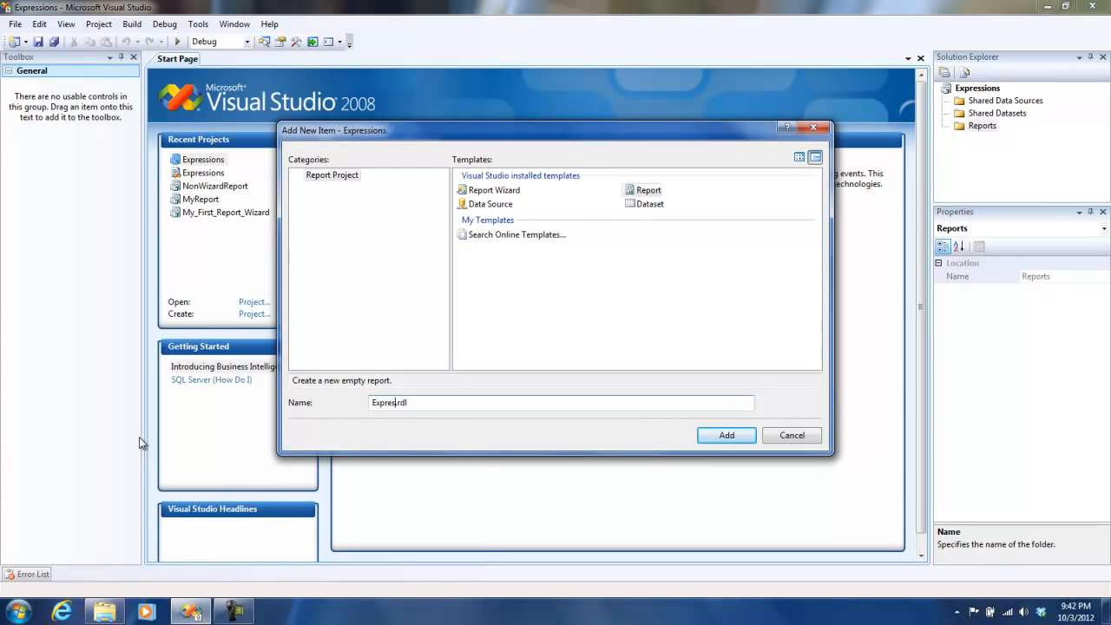
key("Return")
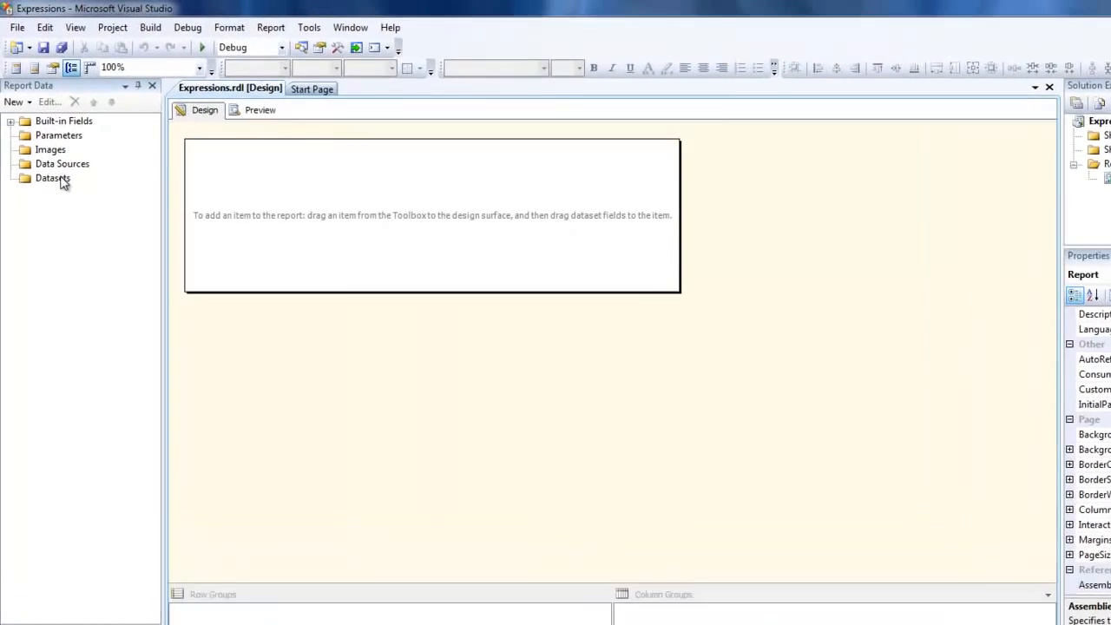
Step: Add a new dataset and choose to use a dataset embedded in the report
right_click(92, 262)
left_click(158, 265)
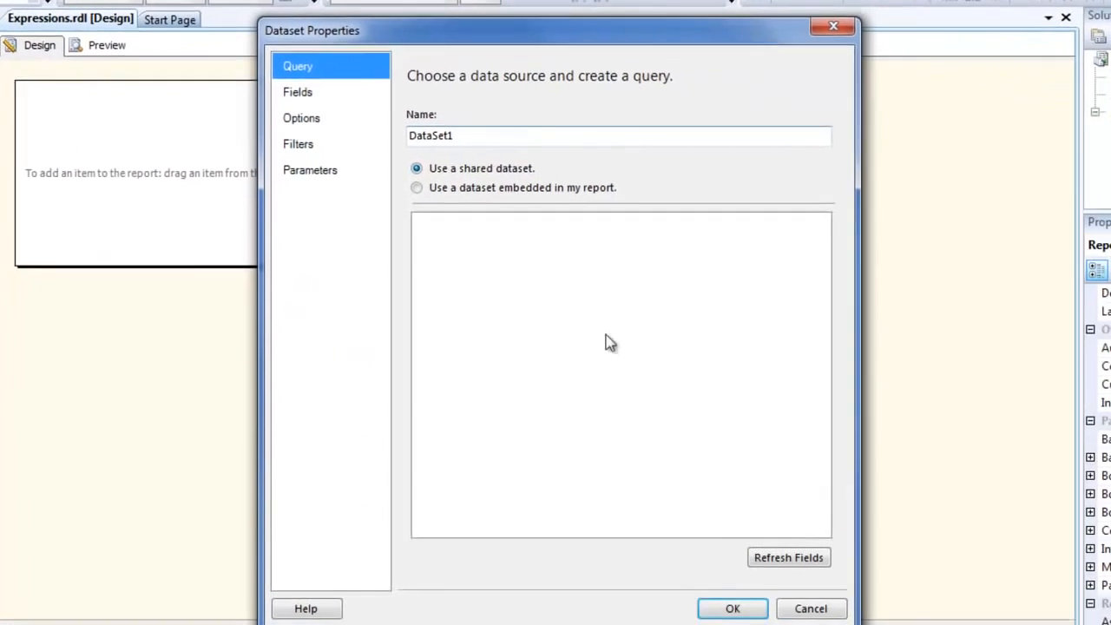
left_click(498, 186)
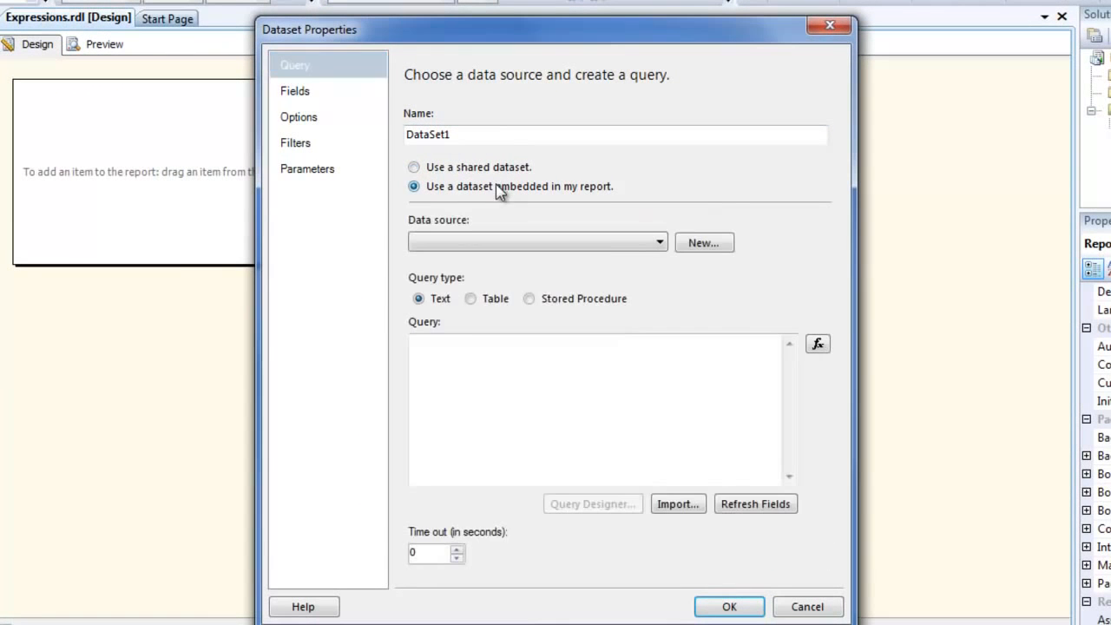
Step: Create a new embedded data source for the dataset and name it Adv
left_click(703, 244)
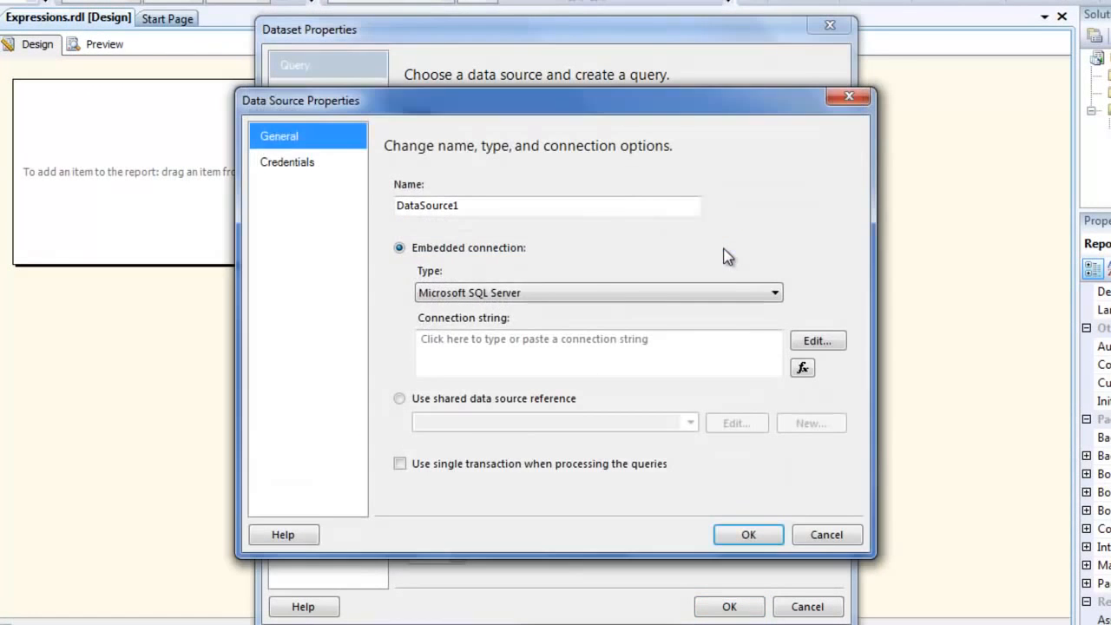
key("Tab")
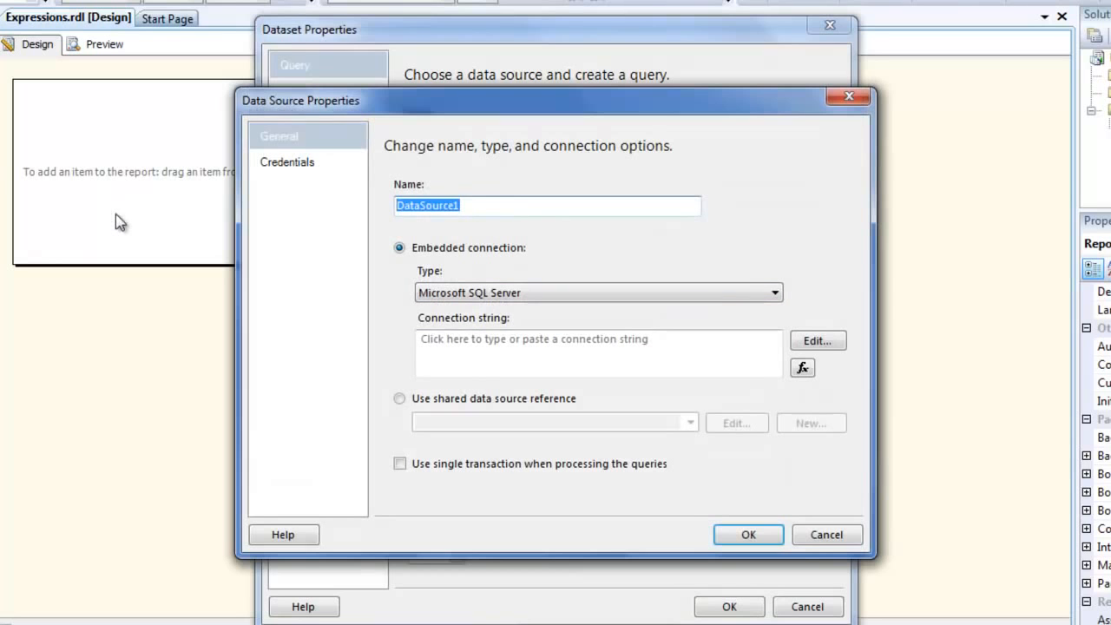
type("Adv")
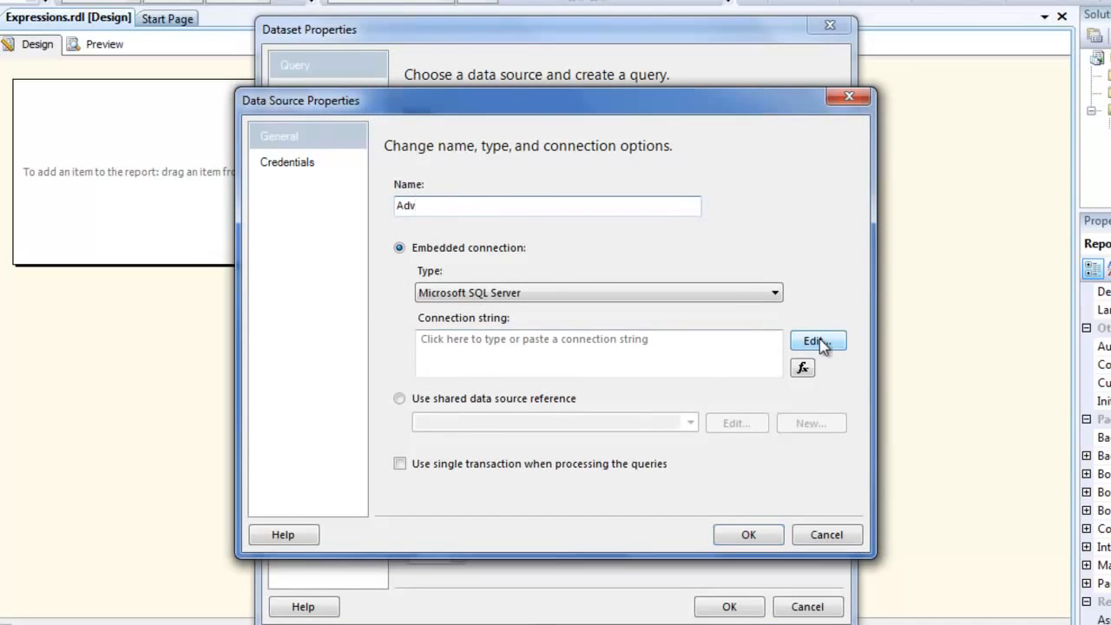
Step: Set the data source connection to server TRAINER-PC\ssrsexpress and the AdventureWorks database, then confirm the data source
left_click(816, 340)
left_click(638, 178)
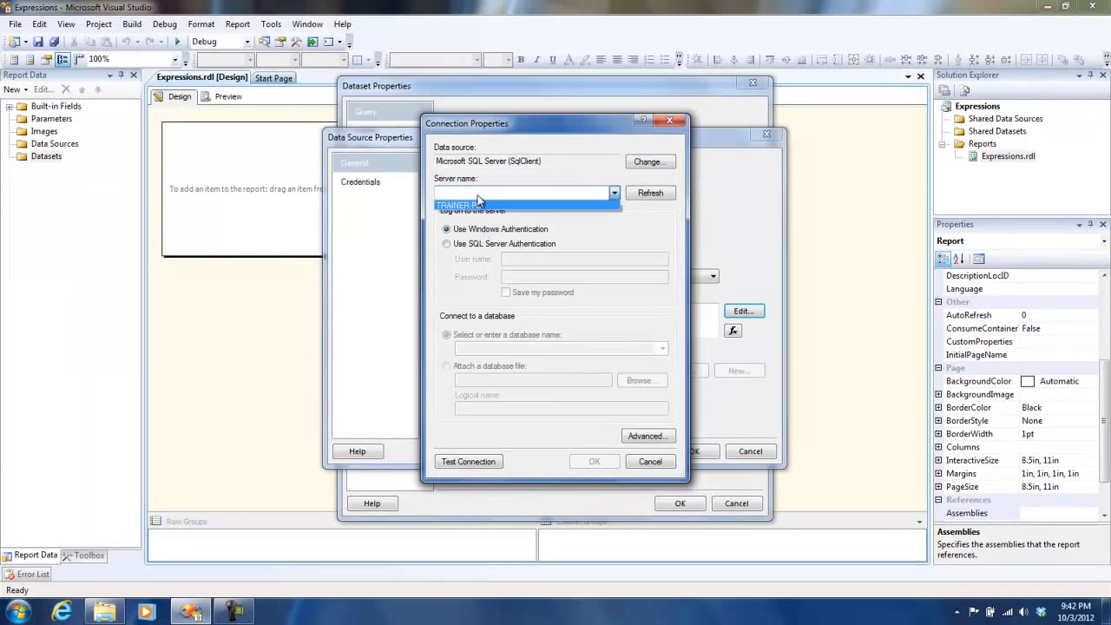
left_click(477, 201)
left_click(498, 190)
type("\\ssrs")
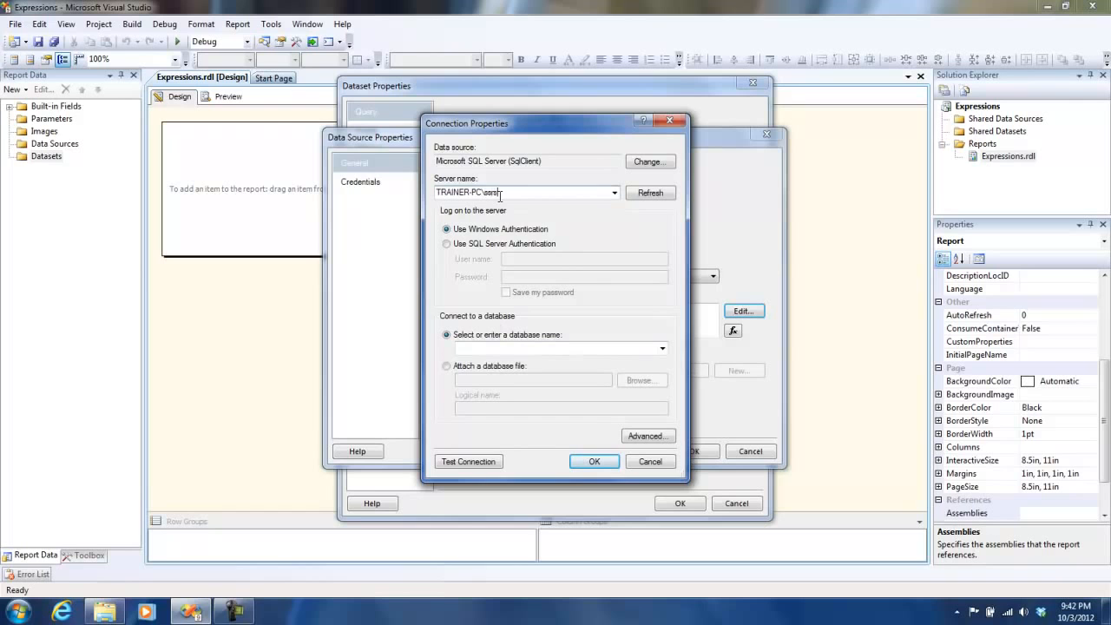
type("express")
left_click(663, 348)
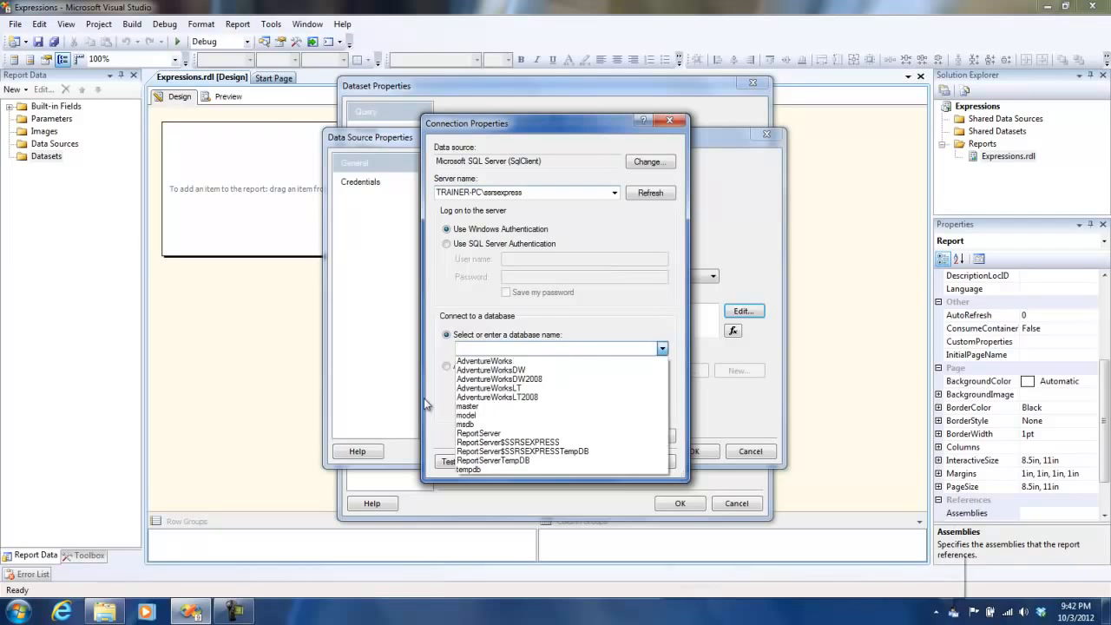
left_click(486, 358)
left_click(609, 461)
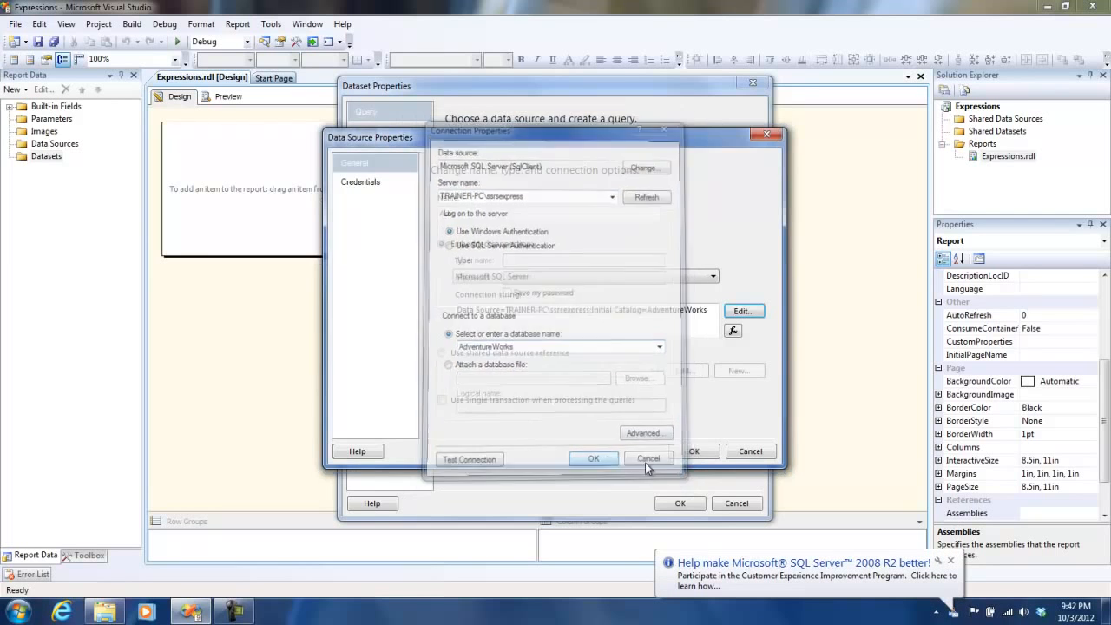
left_click(699, 451)
Step: Open the Query Designer and add the Customer (Sales) table to the query
left_click(580, 429)
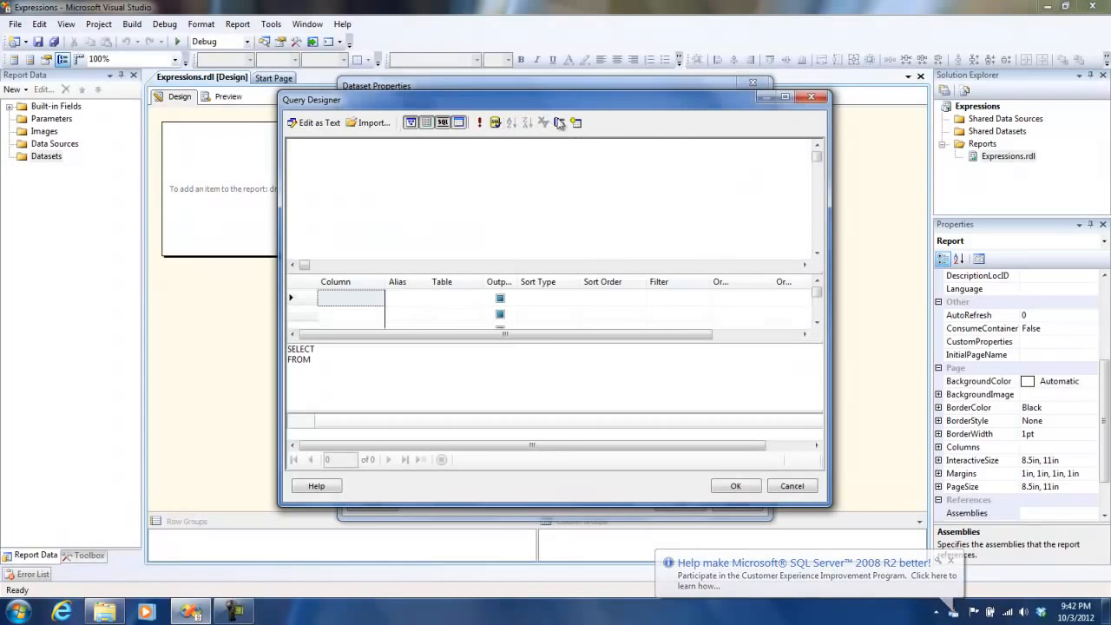
left_click(576, 122)
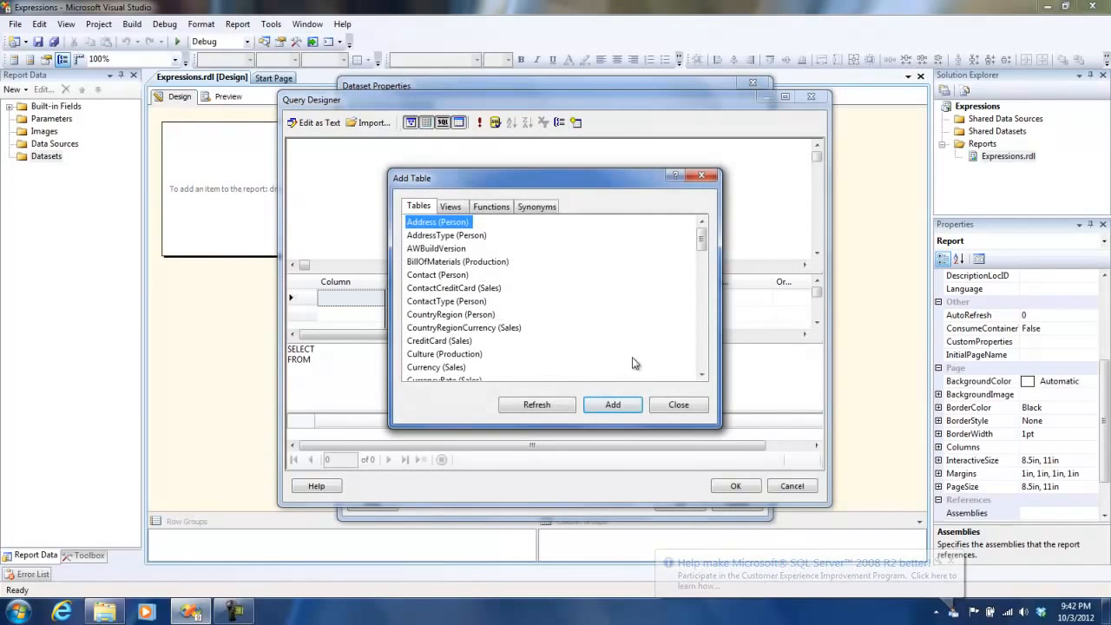
left_click(701, 374)
left_click(701, 373)
left_click(701, 374)
left_click(701, 374)
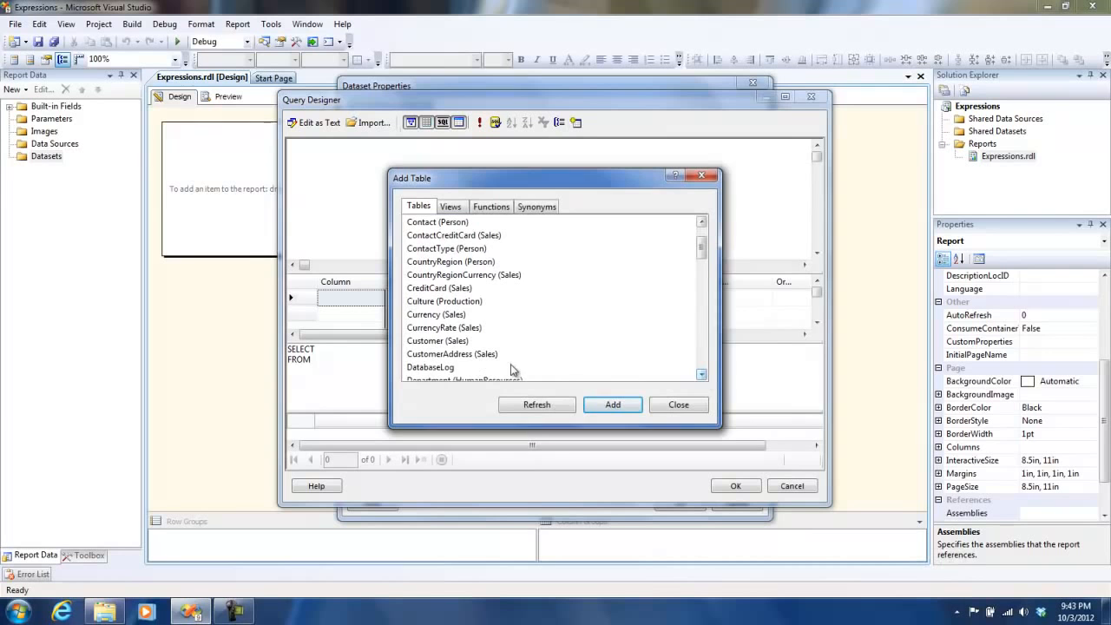
double_click(455, 340)
left_click(659, 405)
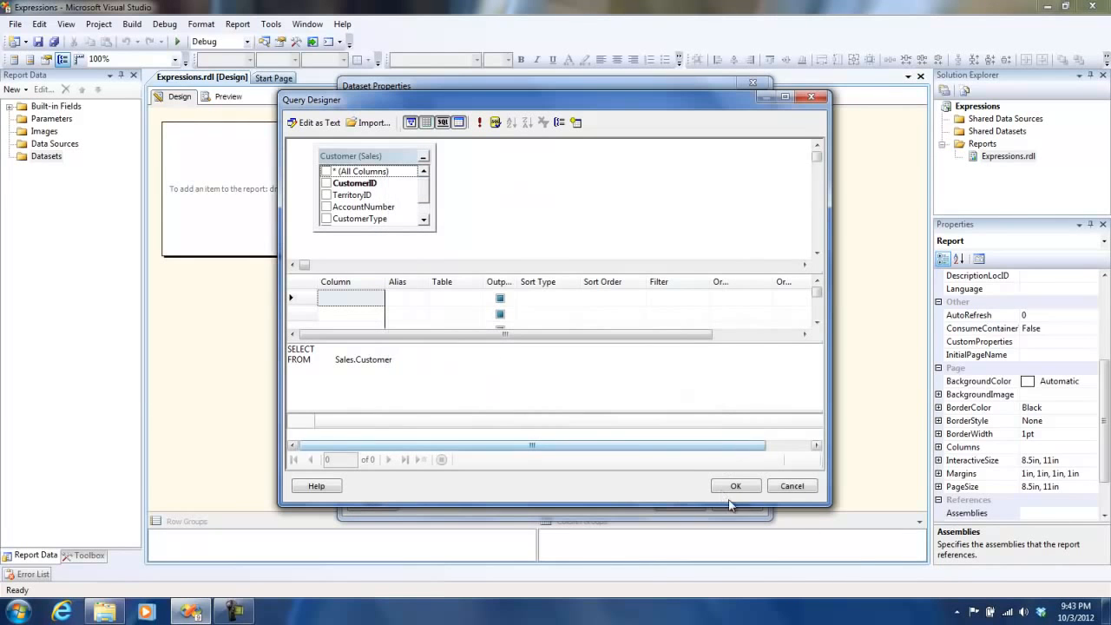
Step: Change the query to SELECT top 100 * from Sales.Customer and confirm the dataset
left_click(337, 352)
type("top 100 *")
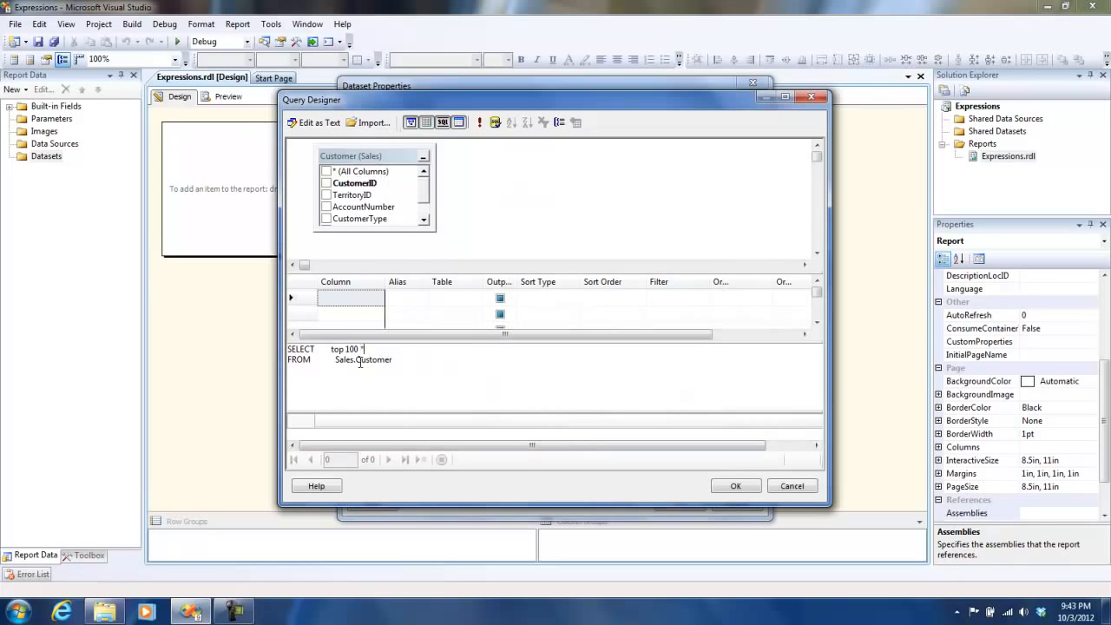
left_click(736, 484)
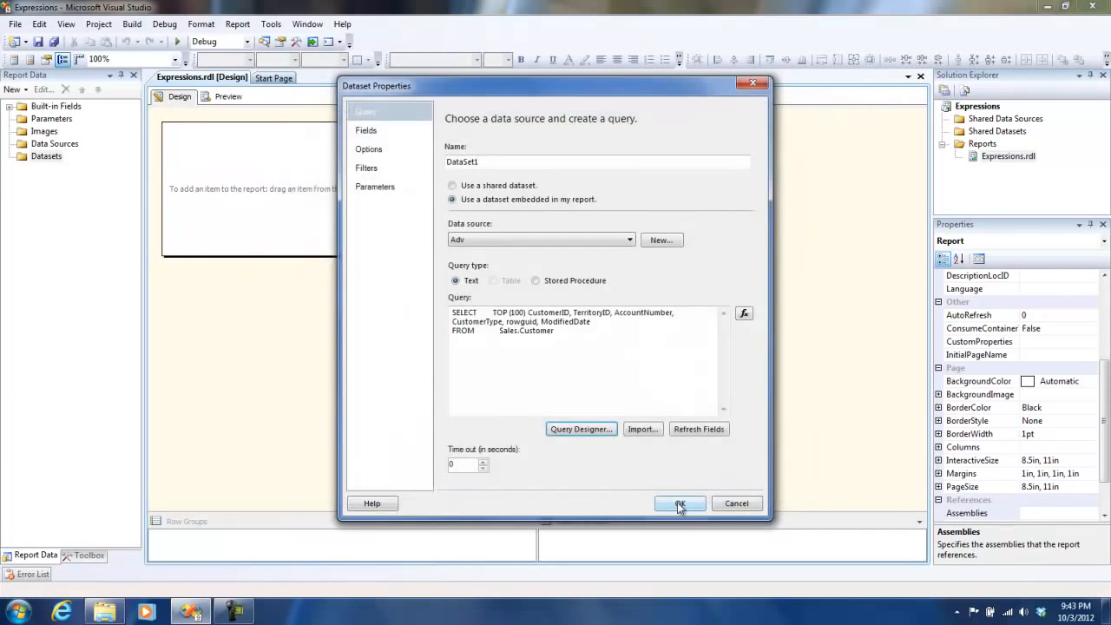
left_click(680, 502)
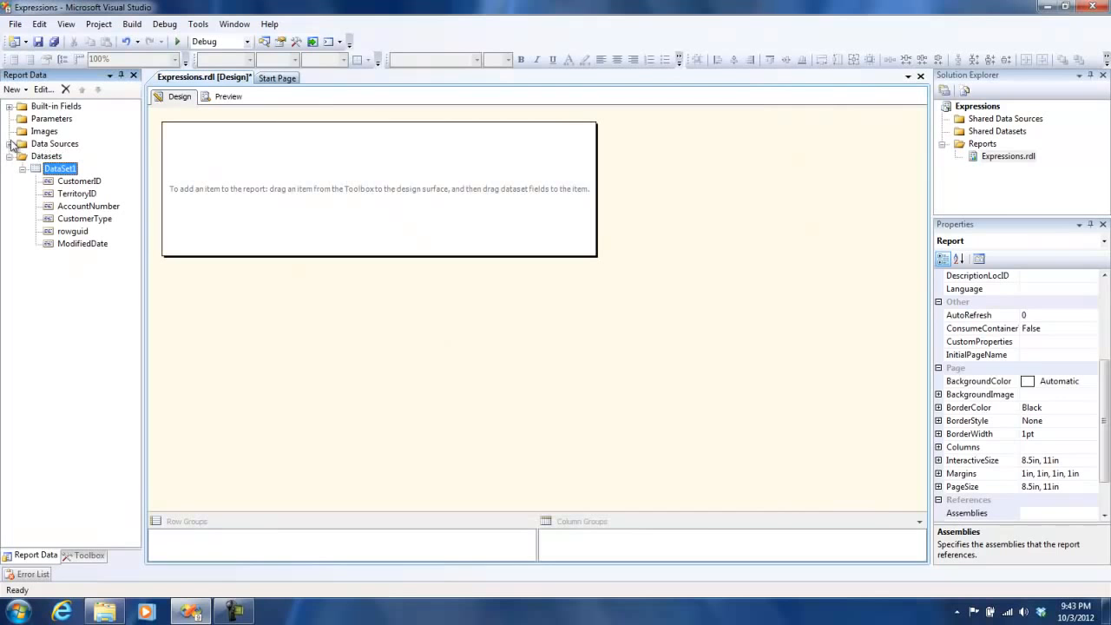
Step: Insert a table on the report body and fill its columns with the CustomerID, TerritoryID and AccountNumber fields
left_click(87, 556)
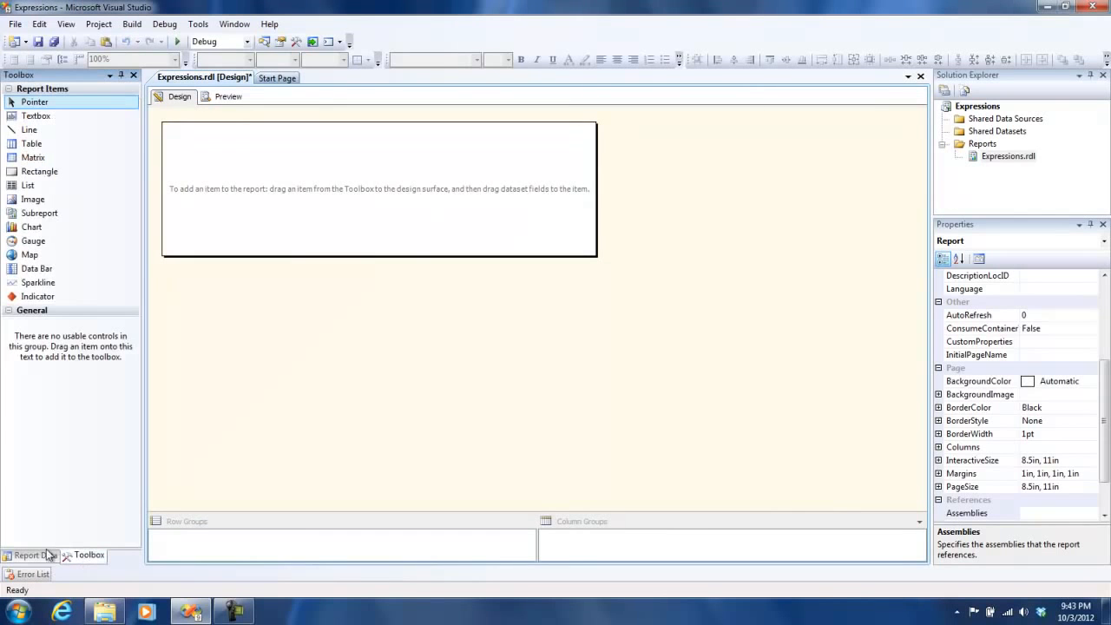
left_click_drag(33, 149, 177, 172)
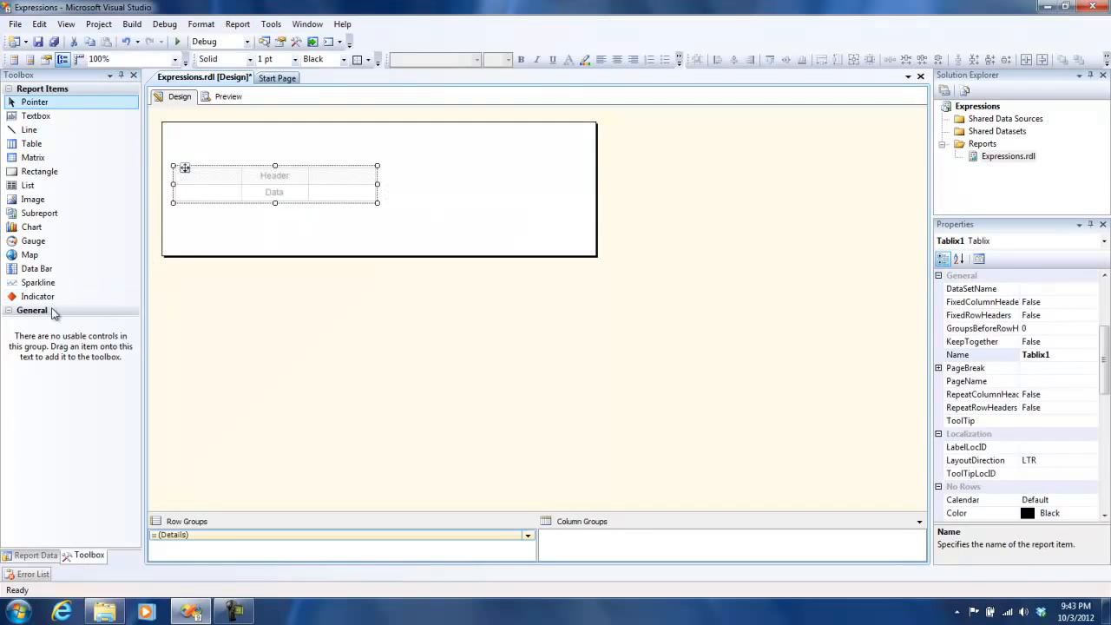
left_click(39, 556)
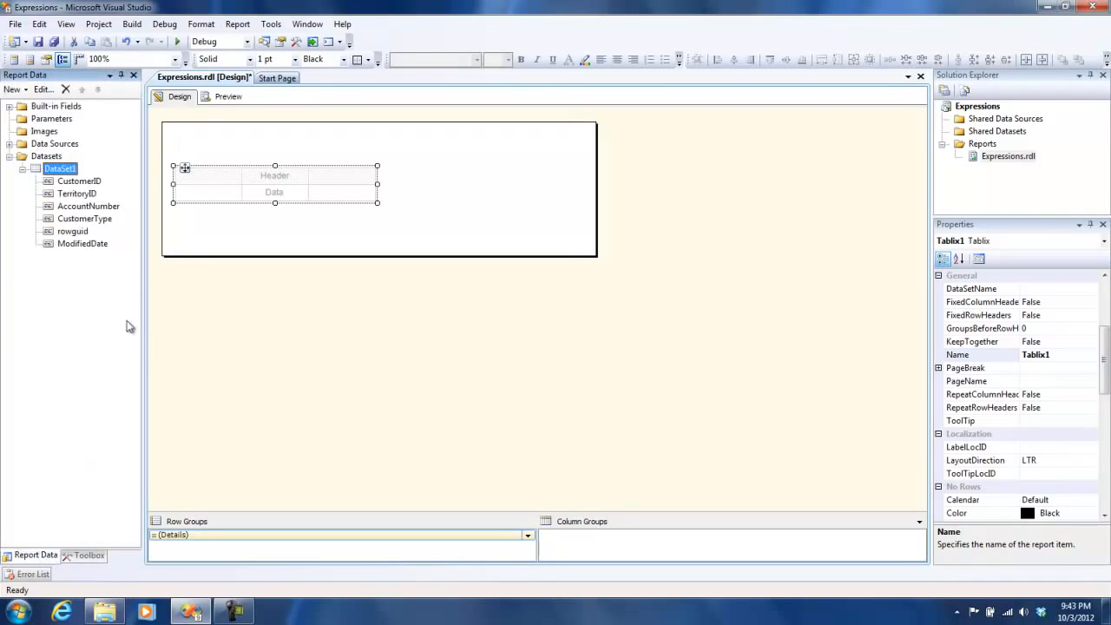
left_click_drag(78, 181, 259, 206)
left_click_drag(92, 209, 330, 194)
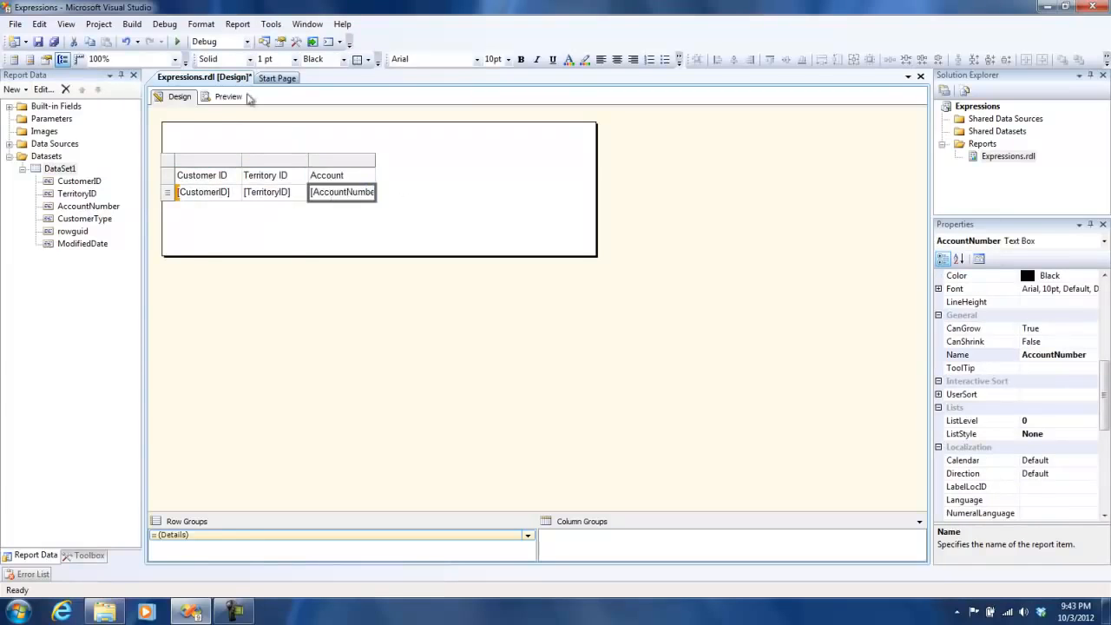
Step: Preview the report output and return to the design view
left_click(227, 96)
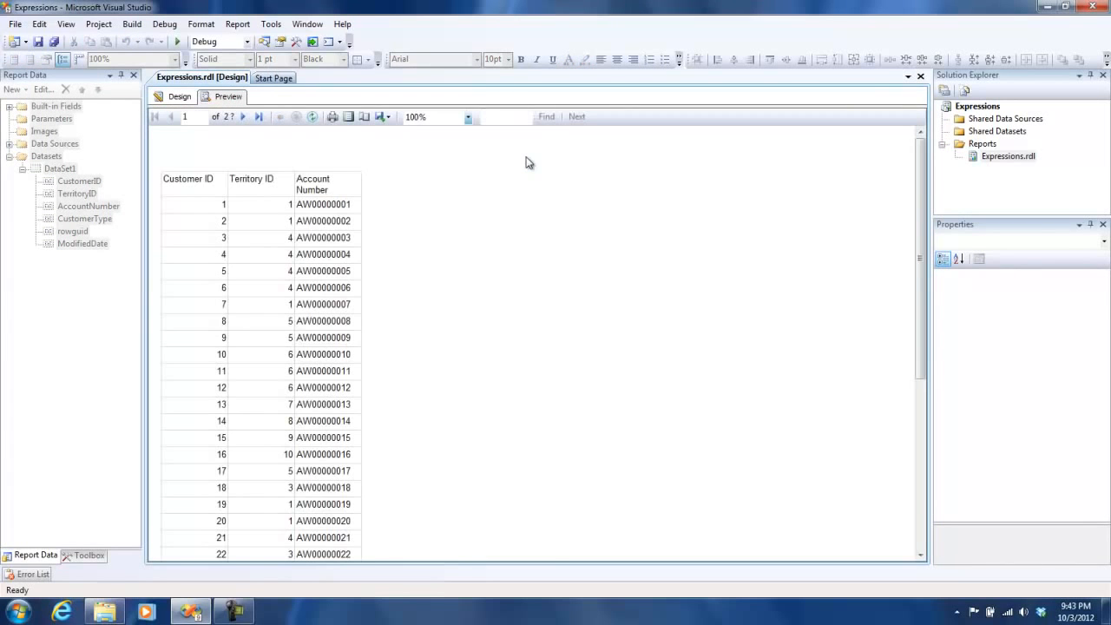
left_click_drag(919, 199, 925, 169)
left_click(175, 96)
left_click(229, 96)
left_click(174, 96)
Step: Open the TerritoryID cell's value expression to examine it, then close the editor without changes
double_click(277, 192)
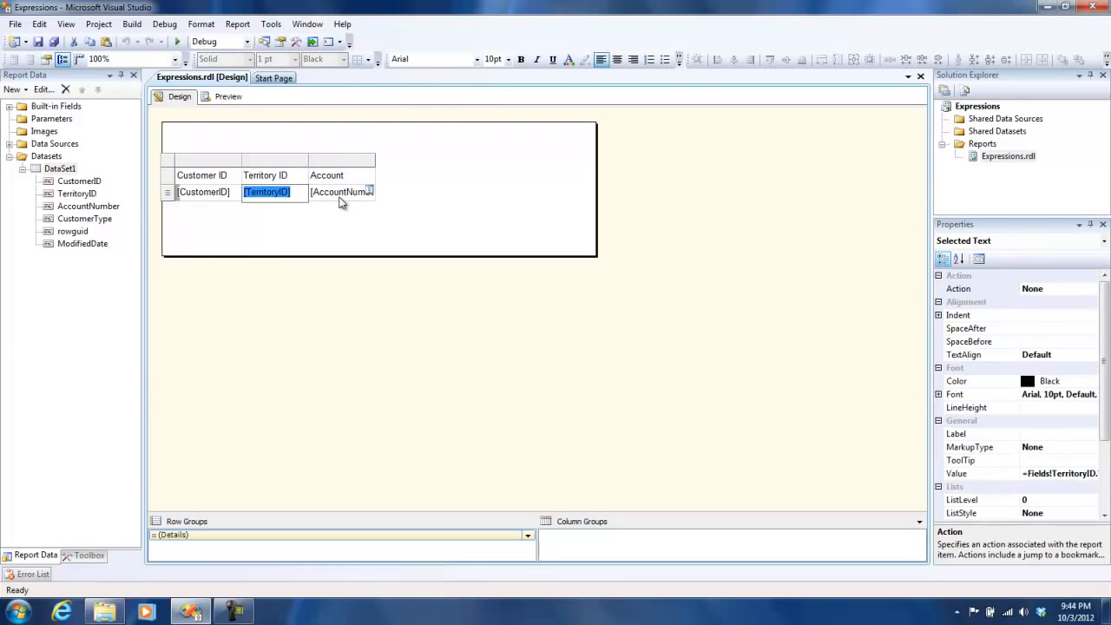
left_click(301, 208)
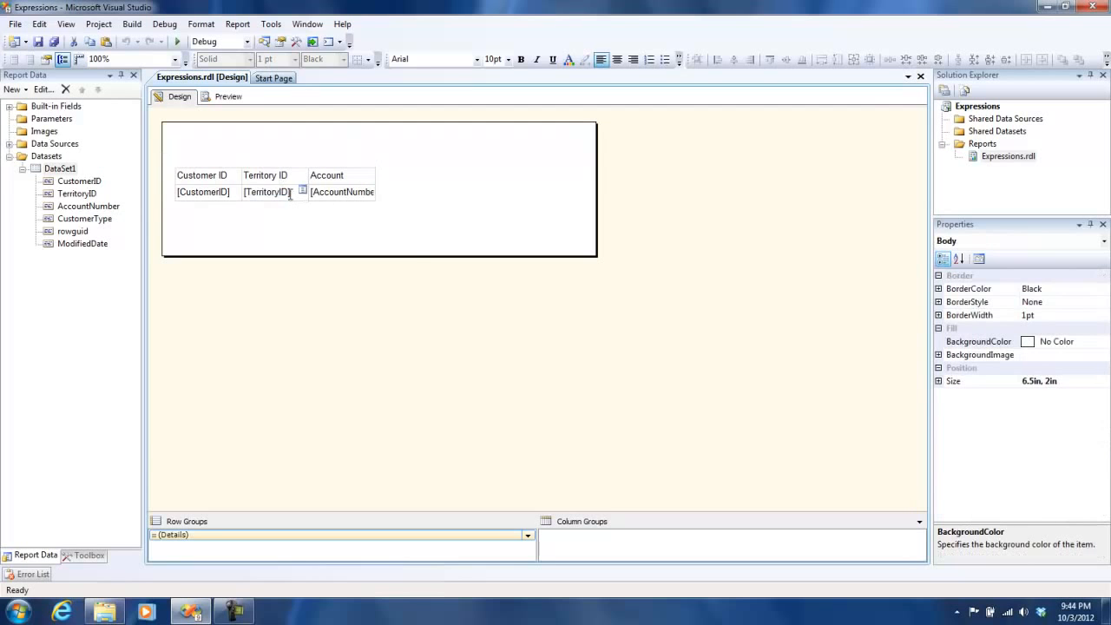
right_click(290, 194)
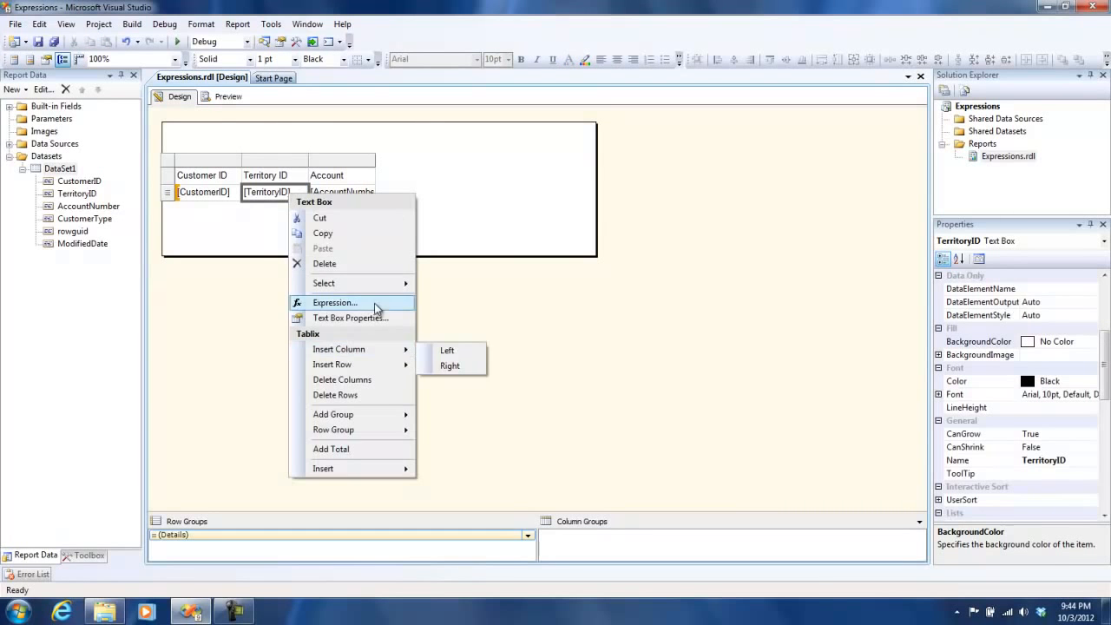
left_click(371, 303)
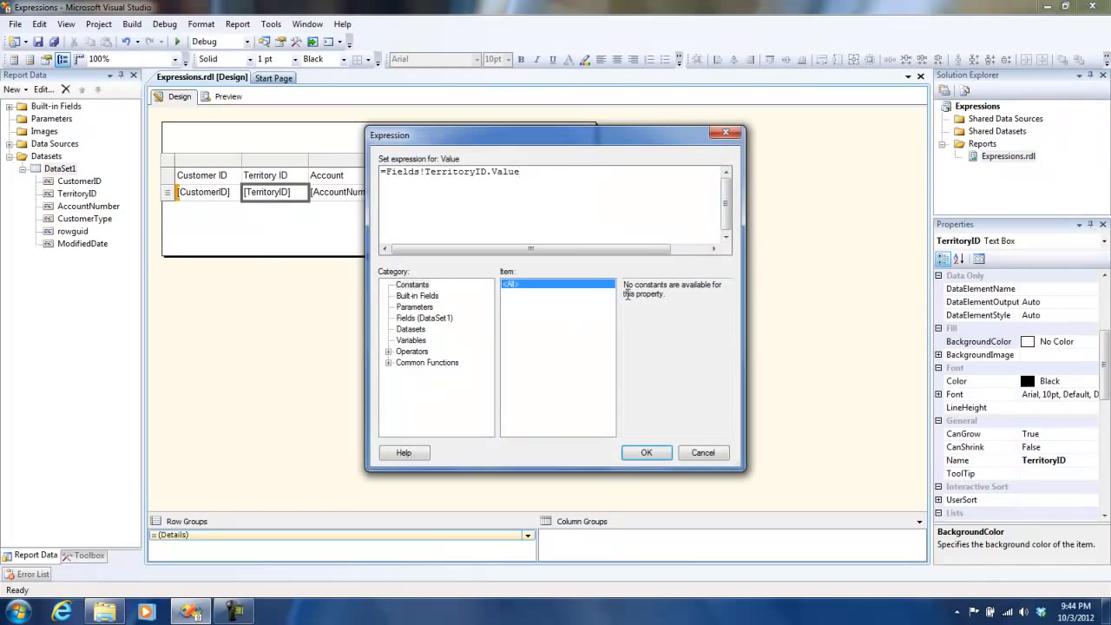
left_click_drag(543, 182, 347, 186)
left_click(518, 182)
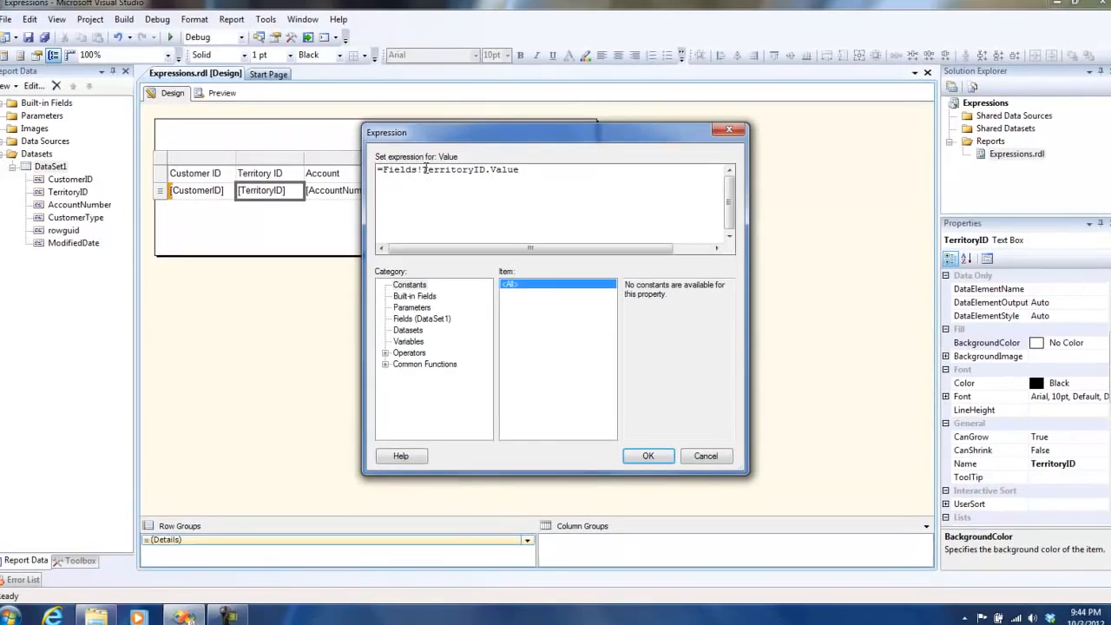
left_click_drag(424, 172, 556, 172)
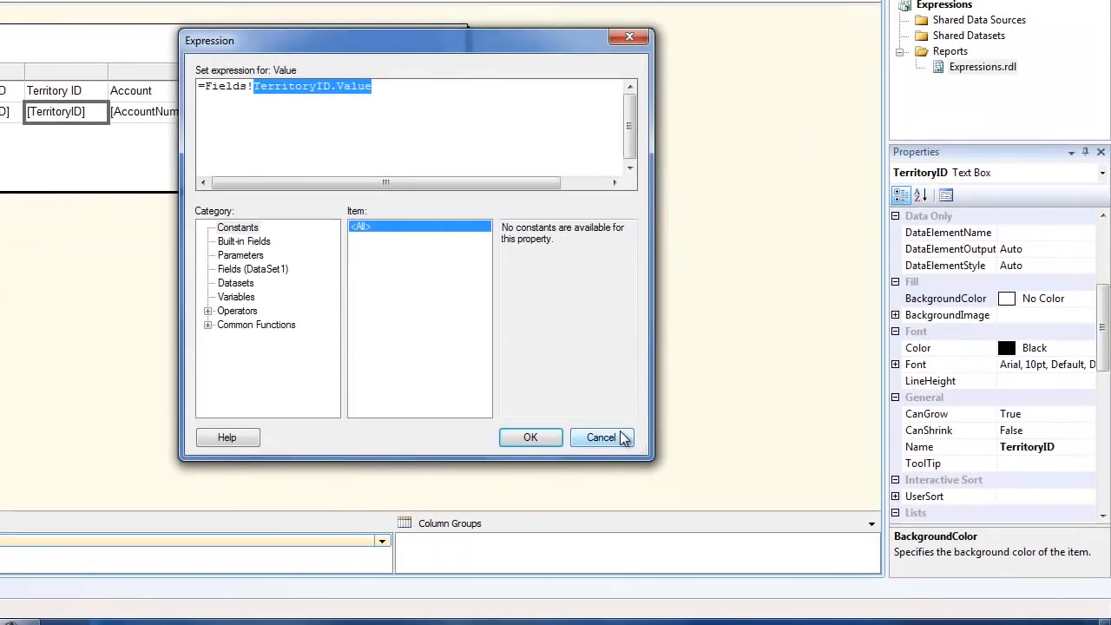
left_click(759, 513)
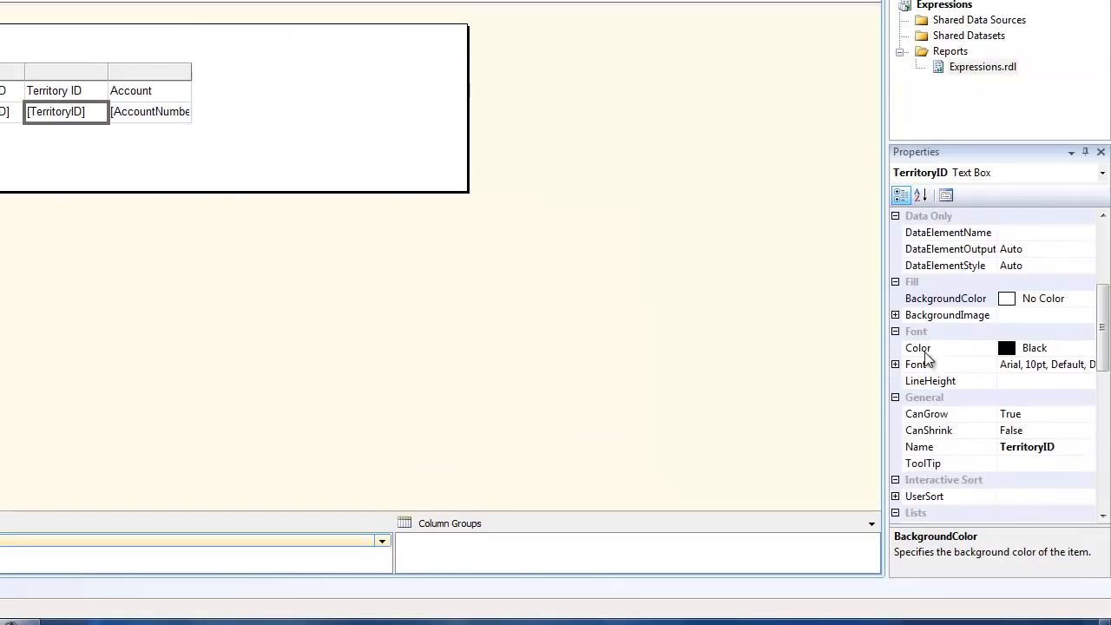
Step: Open the expression editor for the TerritoryID cell's font Color and browse the built-in fields and common function categories
left_click(1050, 347)
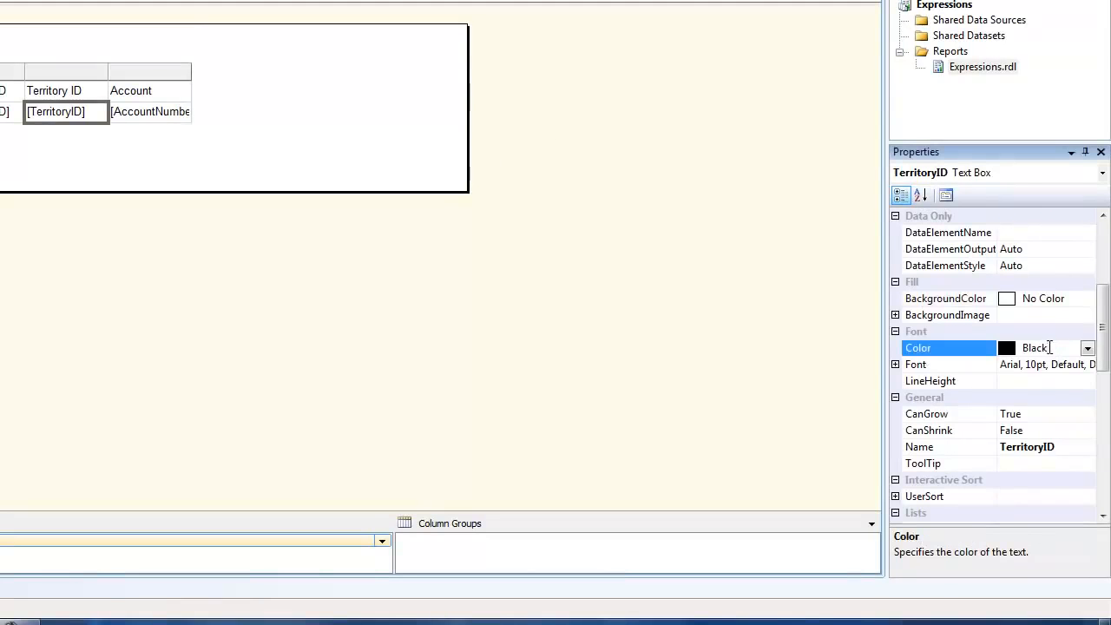
left_click(1086, 348)
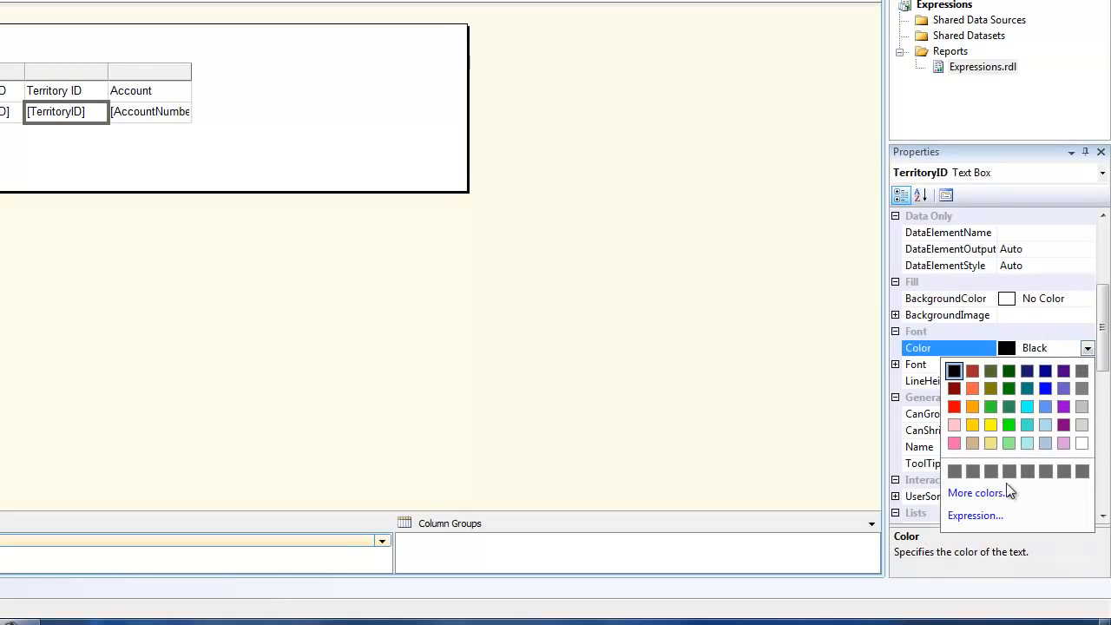
left_click(975, 516)
left_click_drag(830, 200, 354, 45)
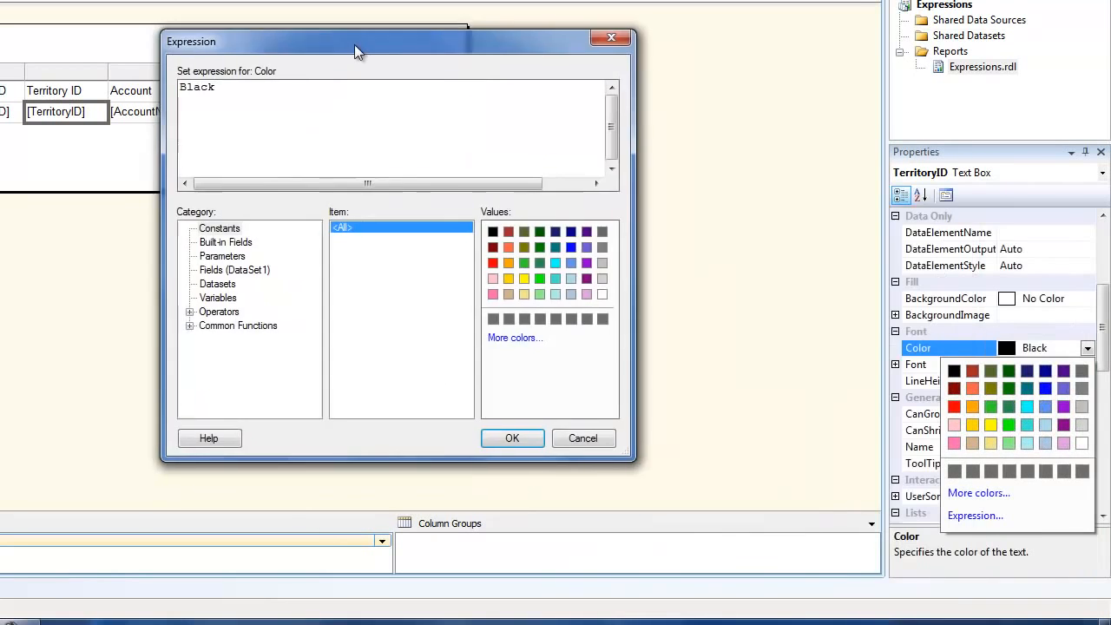
left_click_drag(215, 86, 178, 86)
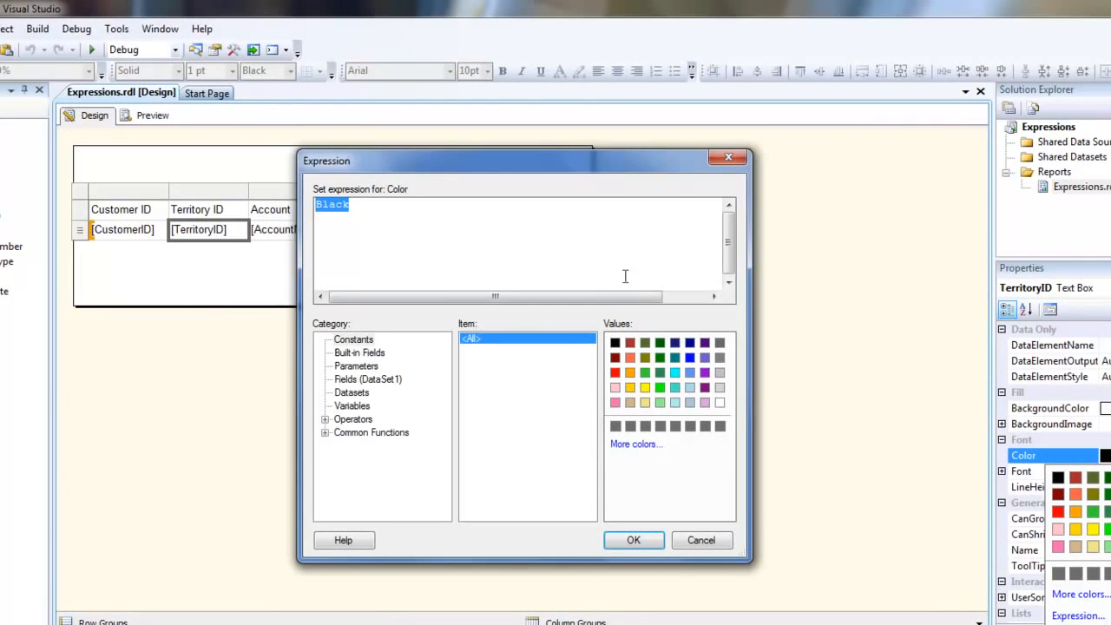
left_click_drag(749, 559, 854, 611)
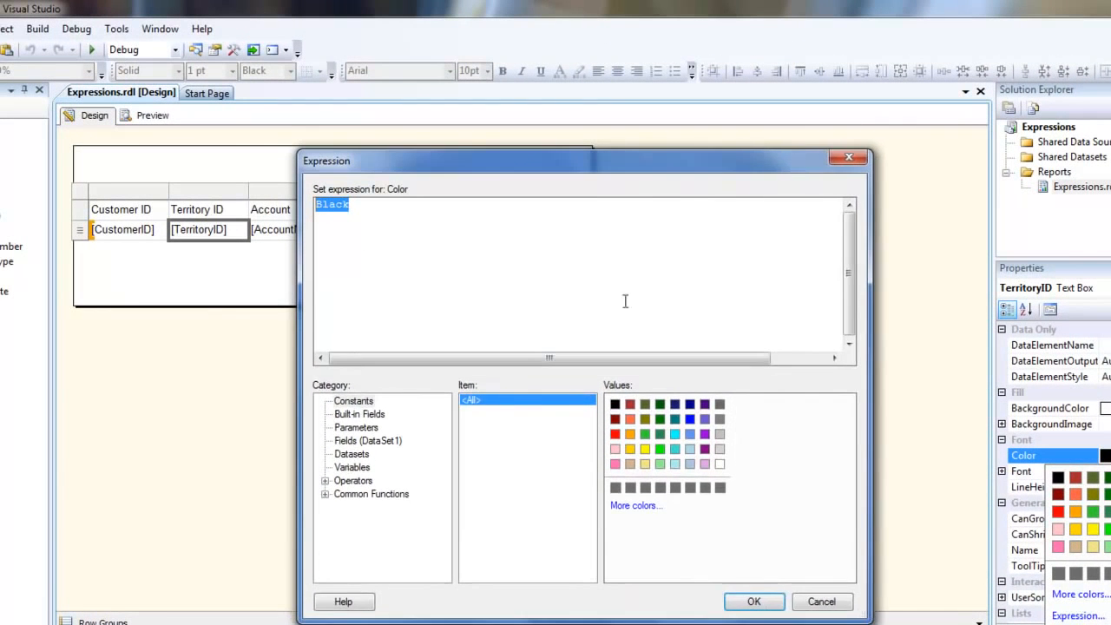
left_click_drag(578, 171, 378, 39)
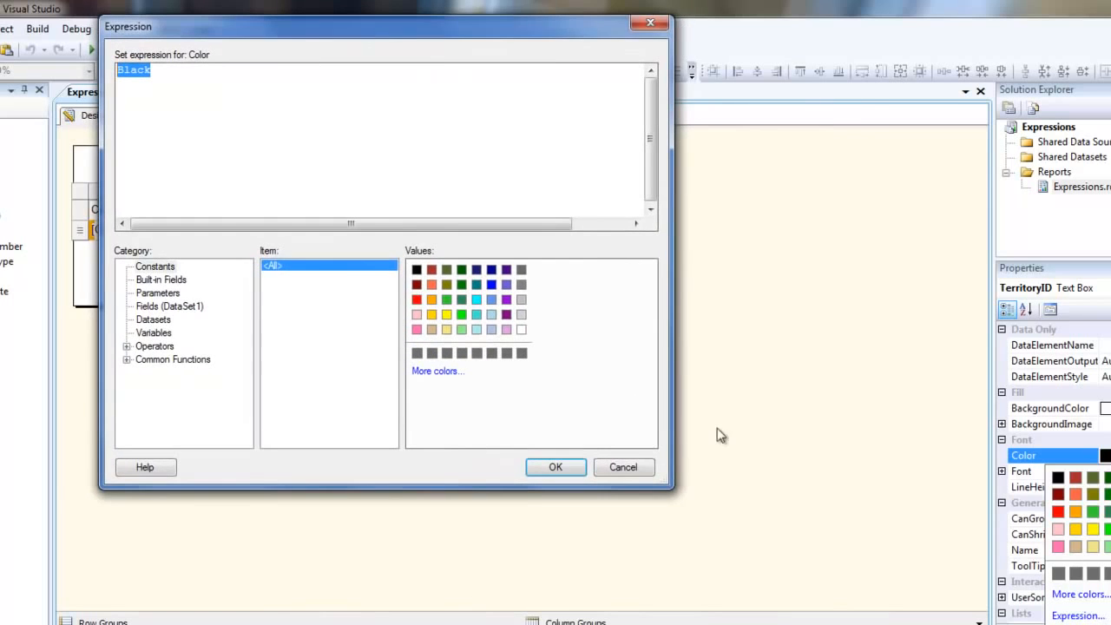
left_click_drag(672, 485, 1008, 583)
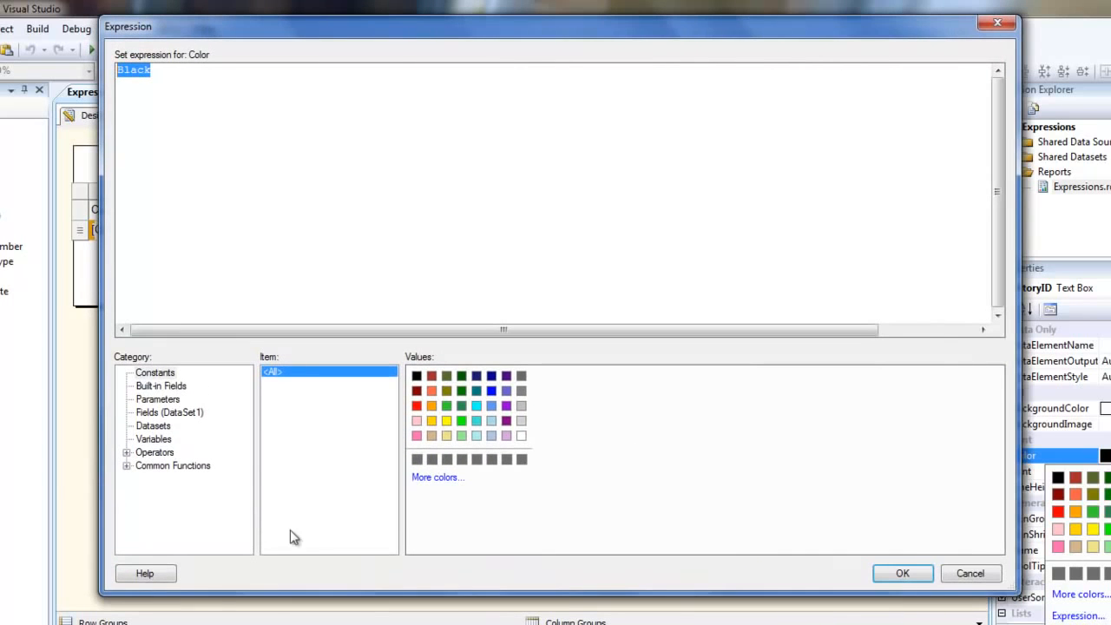
left_click(160, 388)
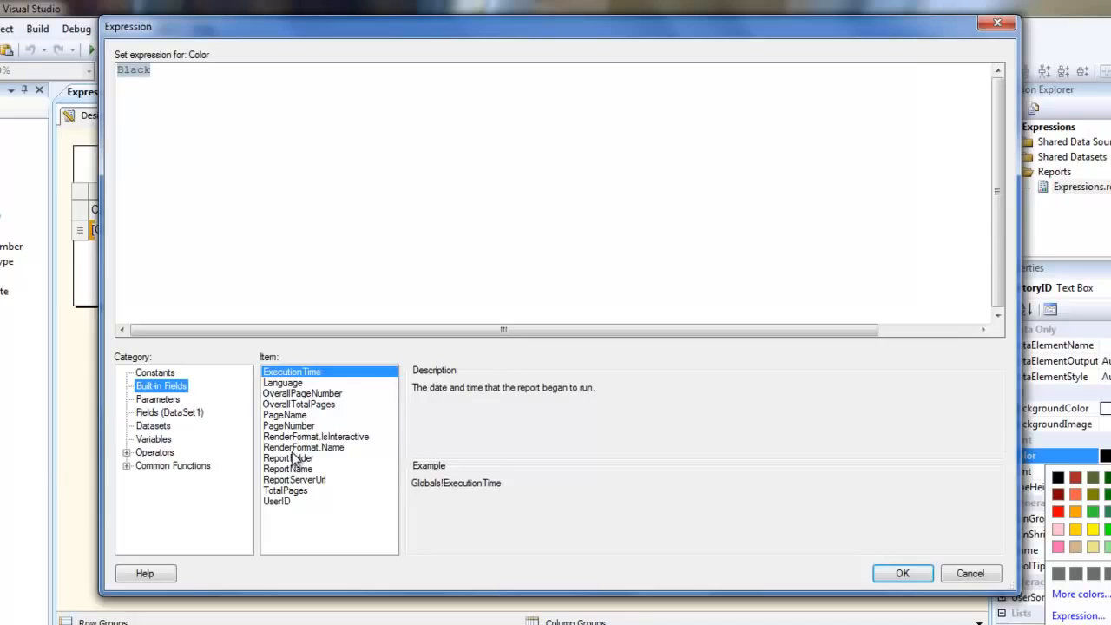
left_click(127, 465)
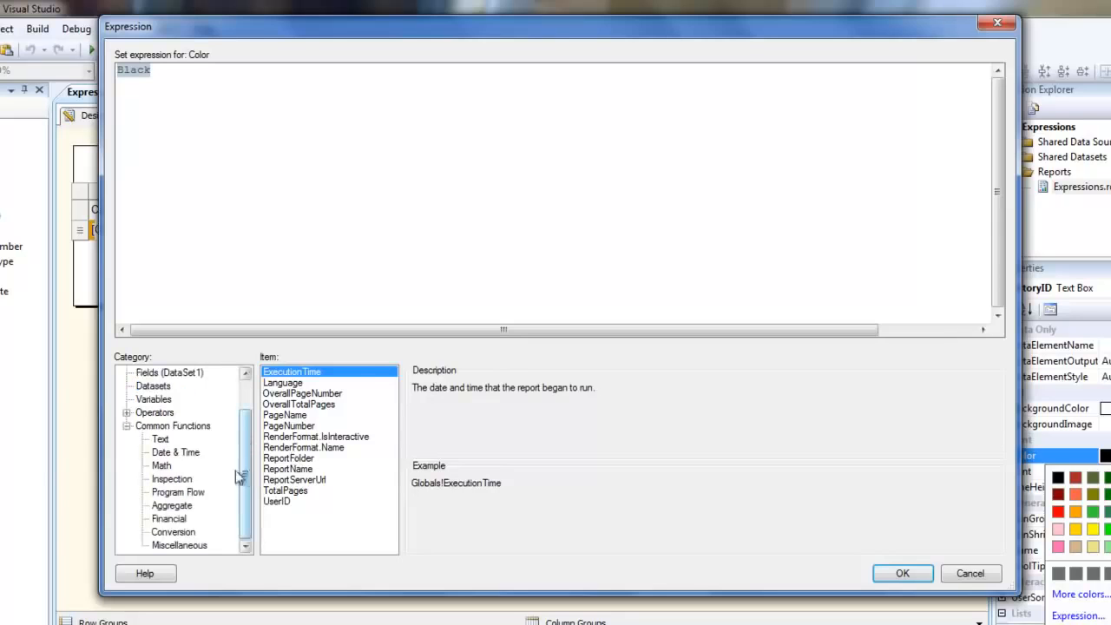
left_click(162, 439)
left_click(170, 452)
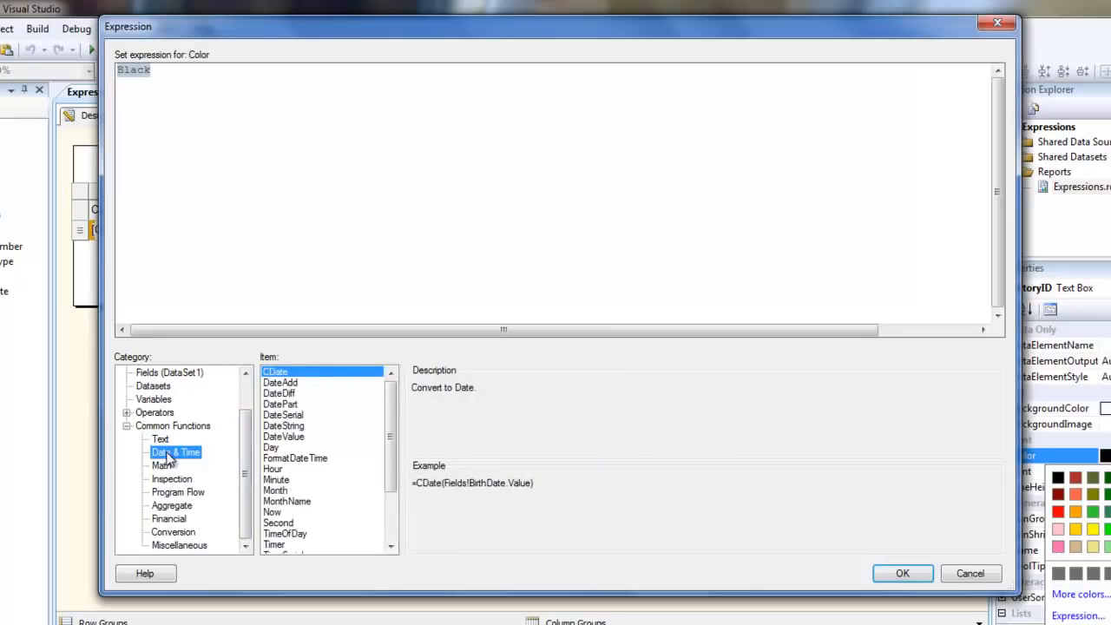
scroll(392, 451, "down", 3)
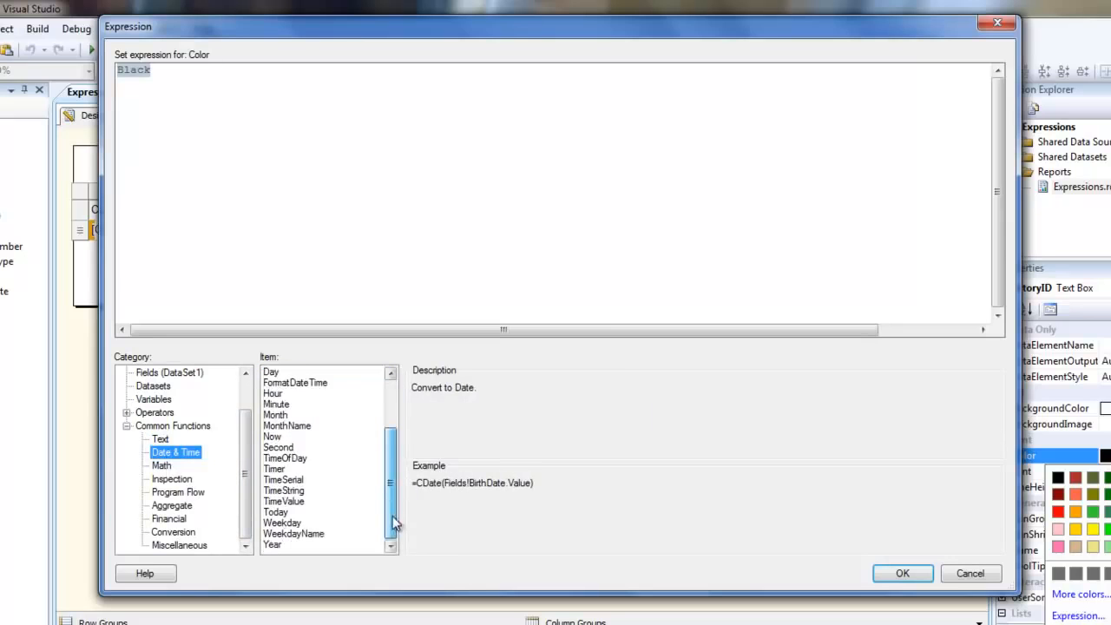
left_click(179, 544)
left_click(178, 492)
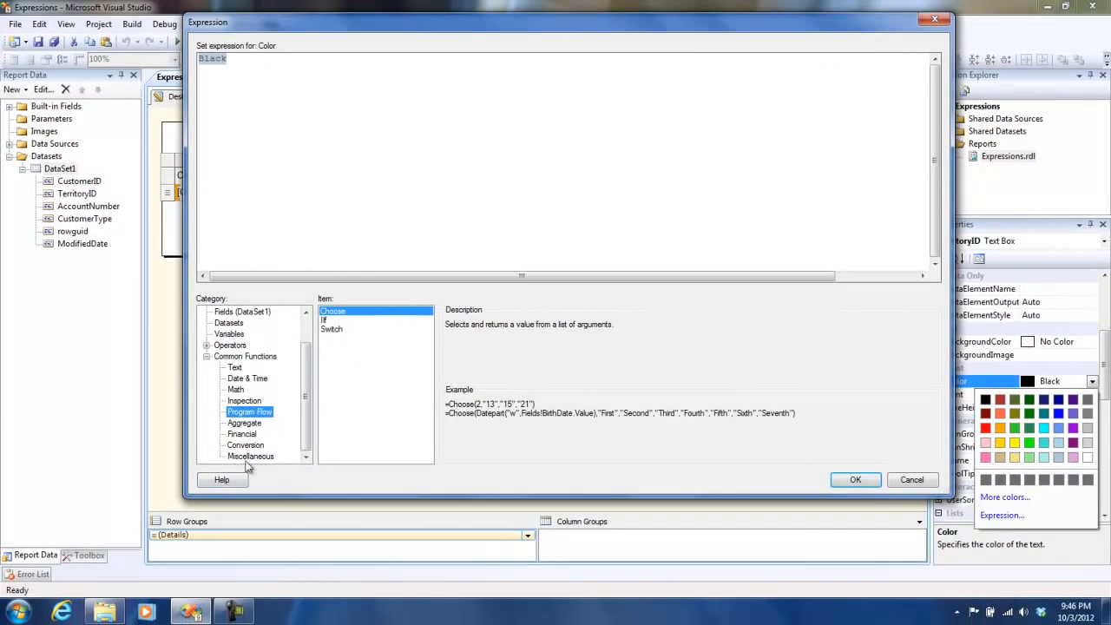
Step: Set the TerritoryID cell's font color expression to =IIf(Fields!TerritoryID.Value > 5, "Red", "Black")
left_click(328, 320)
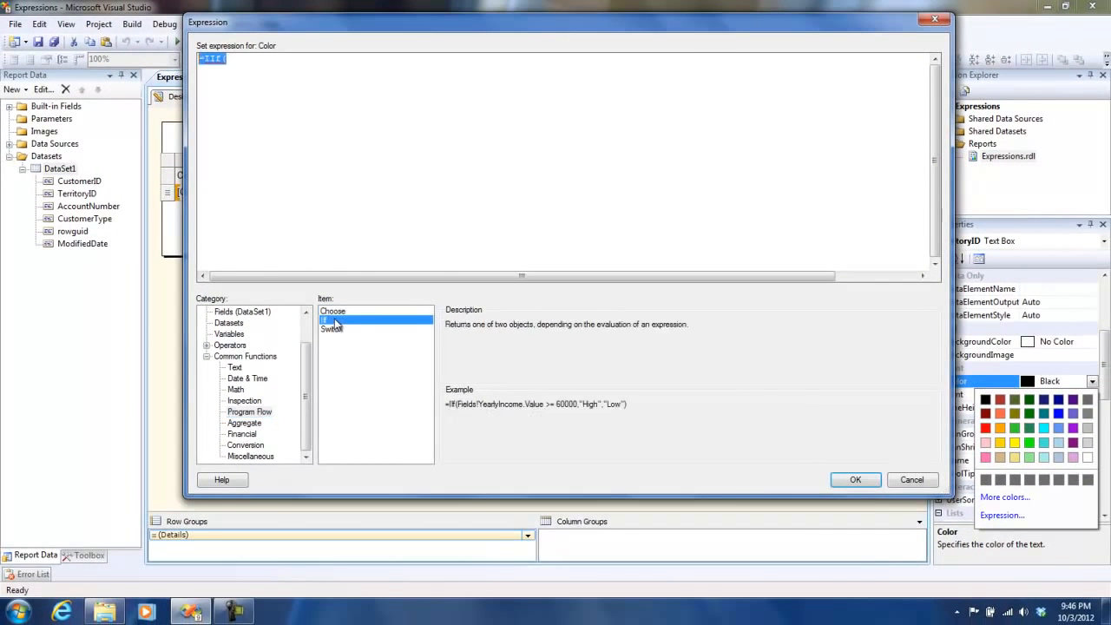
type("=IIf(")
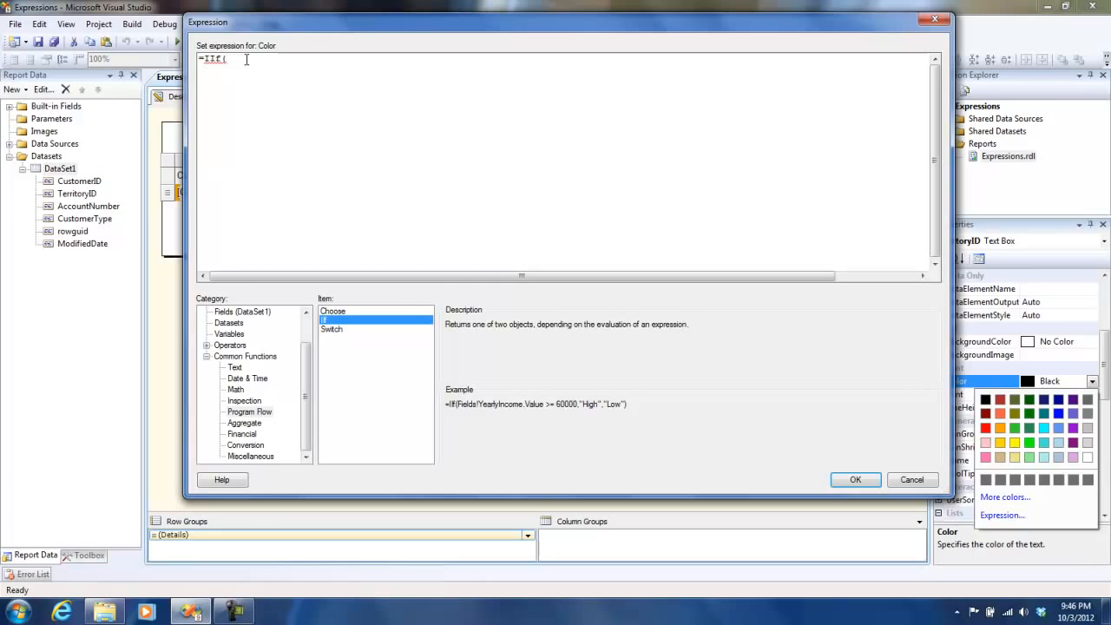
left_click(243, 312)
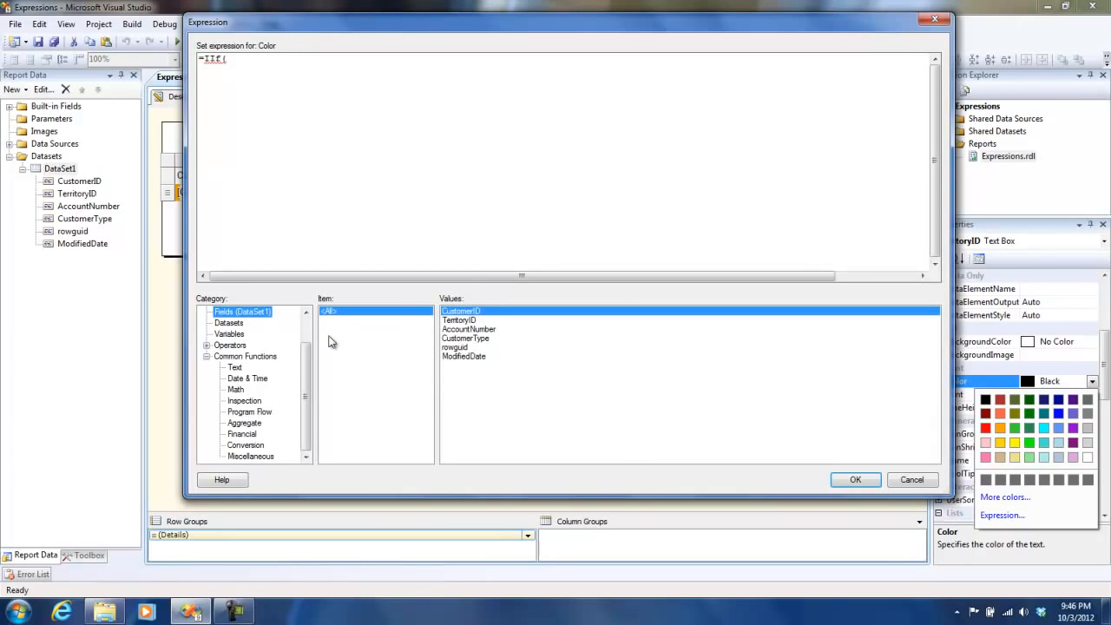
double_click(458, 320)
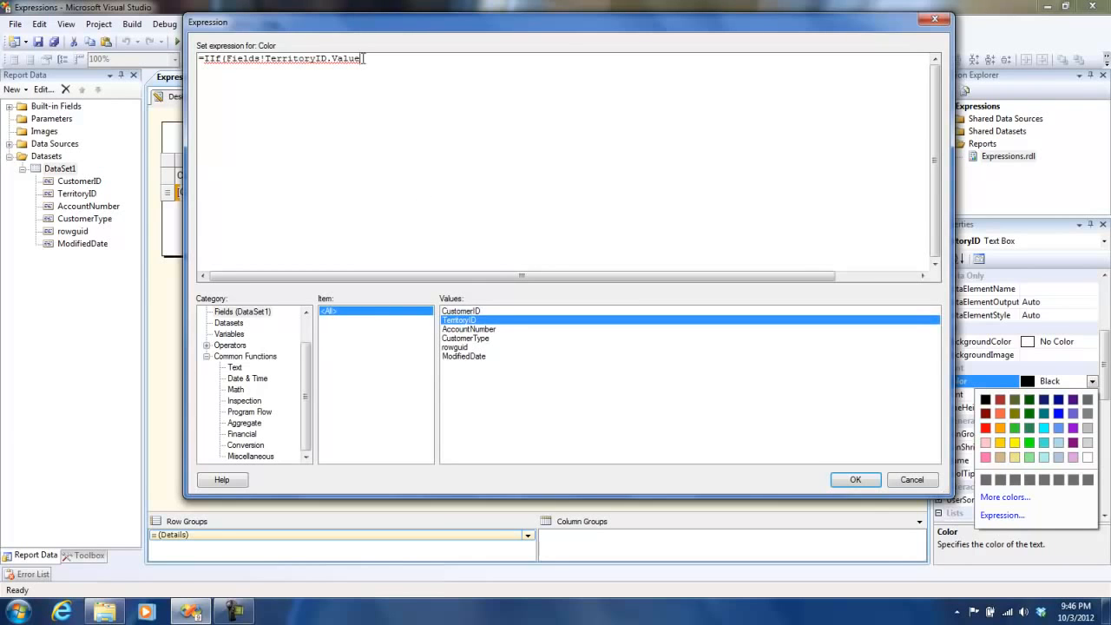
type("> 5, \"Red\", \"")
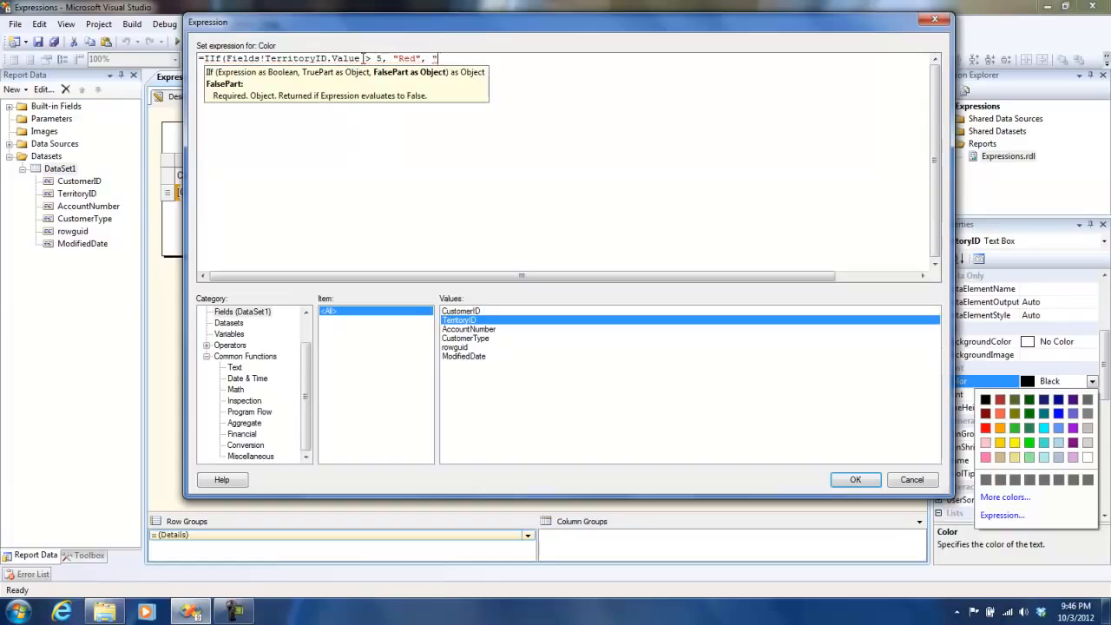
type("Black\")")
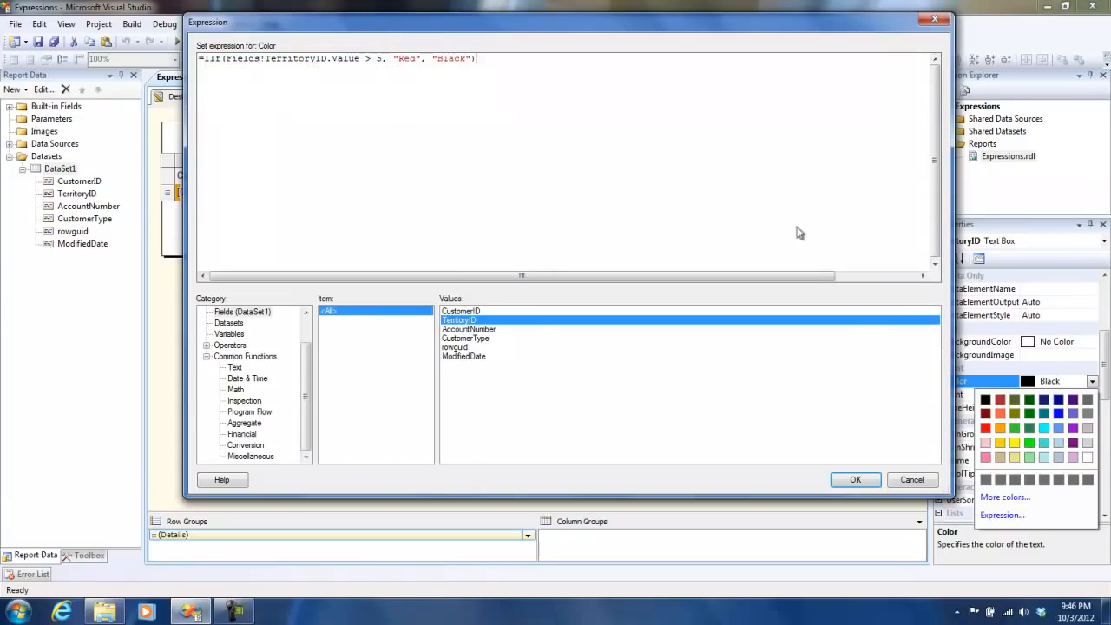
mouse_move(226, 58)
left_mouse_down()
mouse_move(383, 58)
mouse_move(227, 58)
left_mouse_up()
left_click_drag(393, 58, 475, 58)
left_click(875, 480)
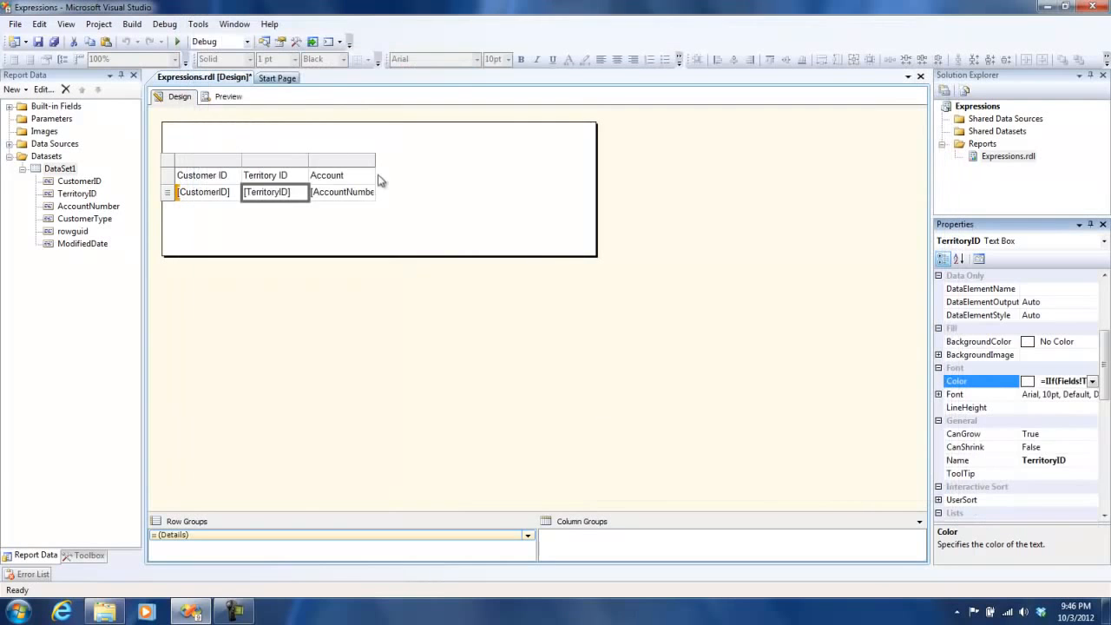
Step: Preview the report with the conditional text color and return to the design view
left_click(221, 97)
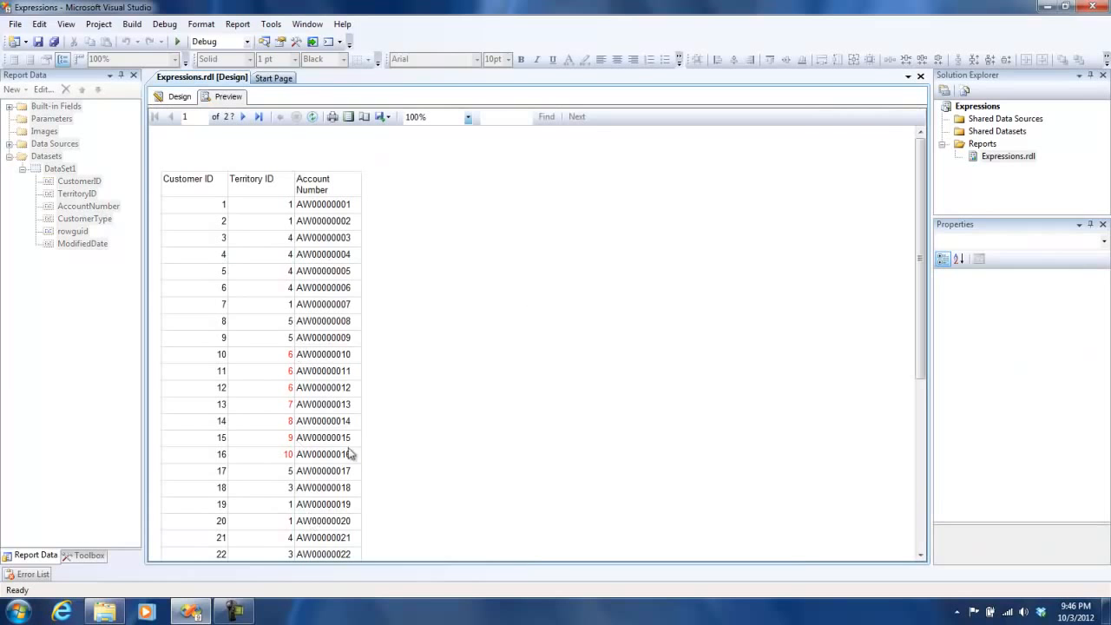
left_click_drag(920, 174, 932, 137)
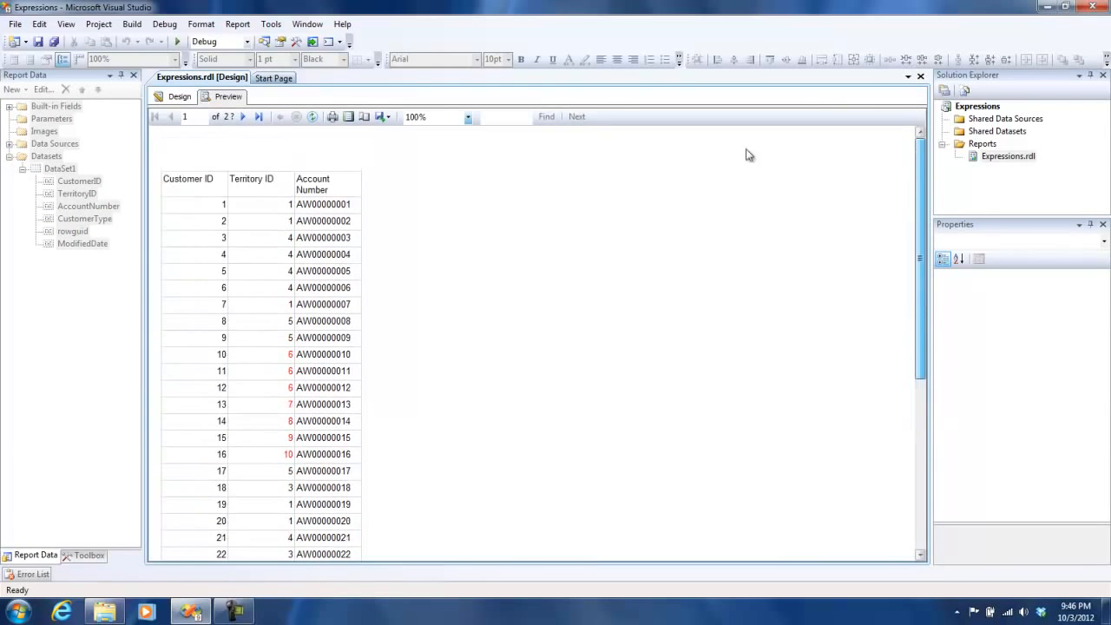
left_click(177, 97)
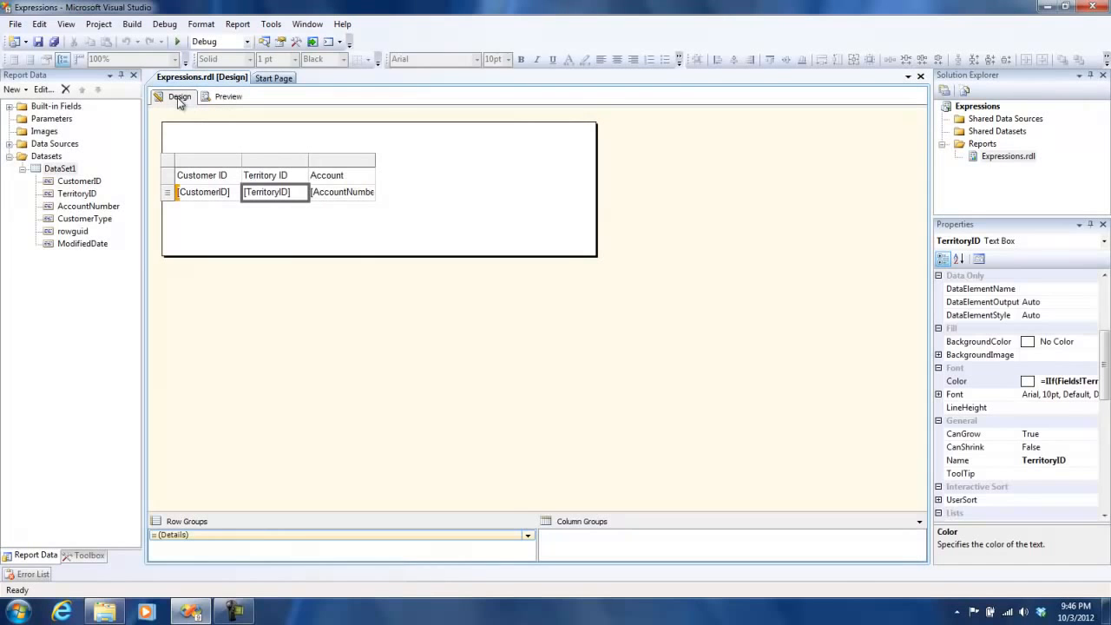
Step: Add a text box spanning the top of the report body and enter "The Current time is:" in it
left_click(91, 555)
left_click_drag(74, 116, 178, 136)
left_click_drag(243, 152, 580, 152)
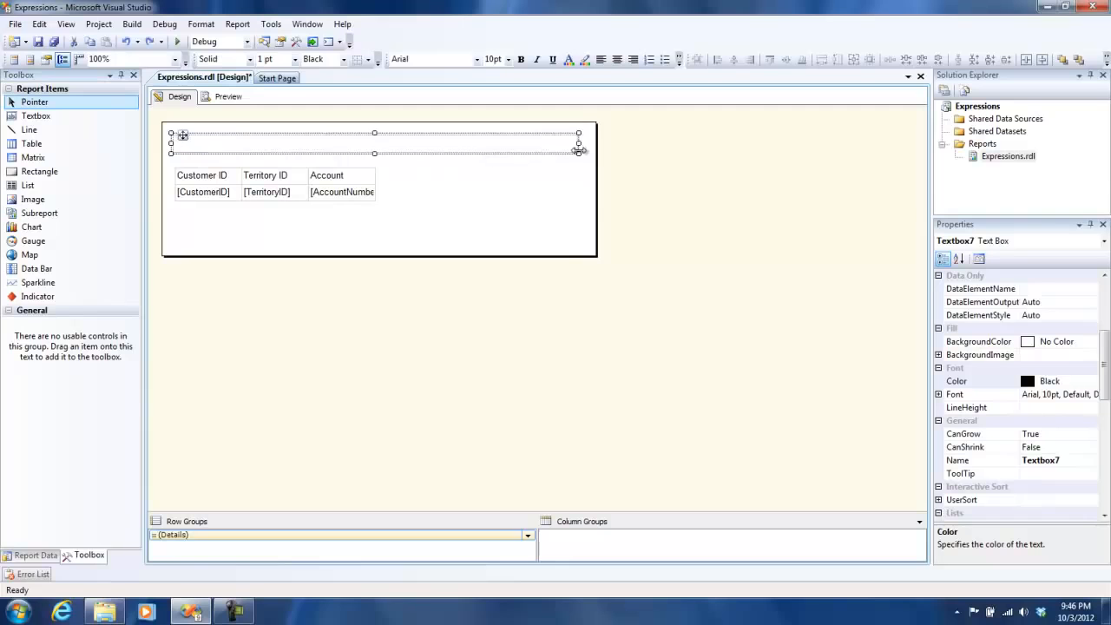
left_click(334, 148)
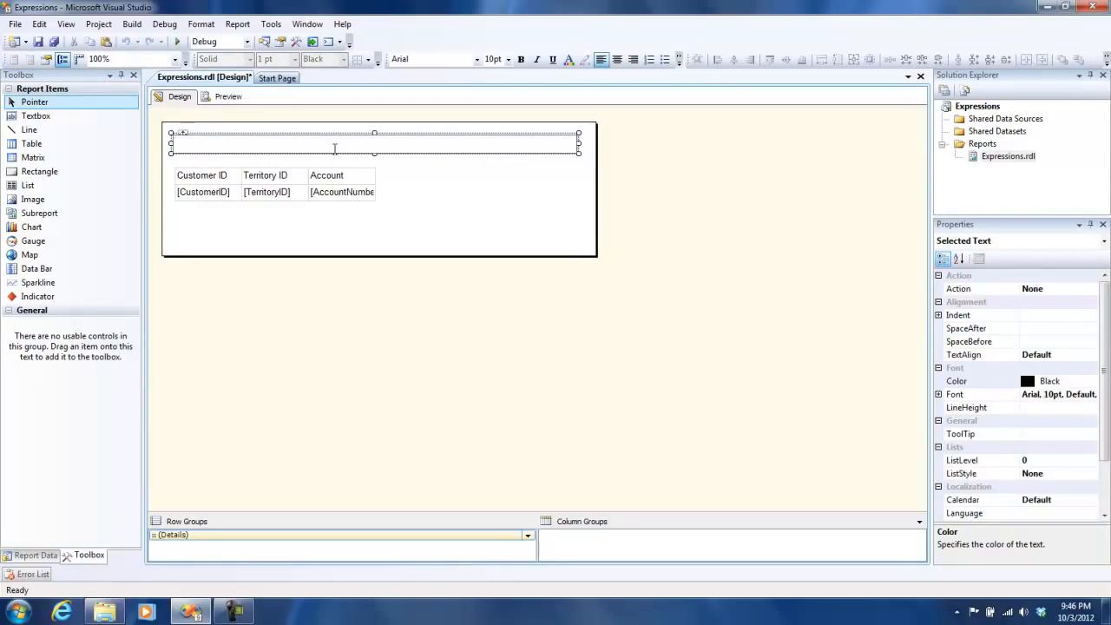
type("The Current time is:")
right_click(324, 143)
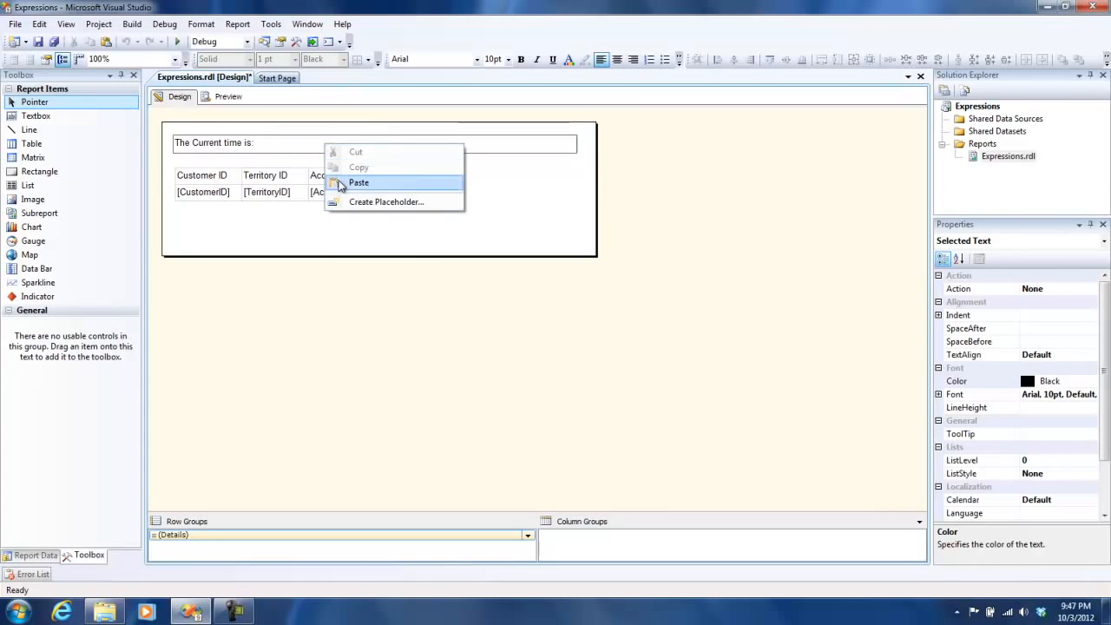
left_click(321, 213)
Step: Set the top text box's value expression to ="The current time is: " + Now() using the Date & Time function Now
right_click(287, 138)
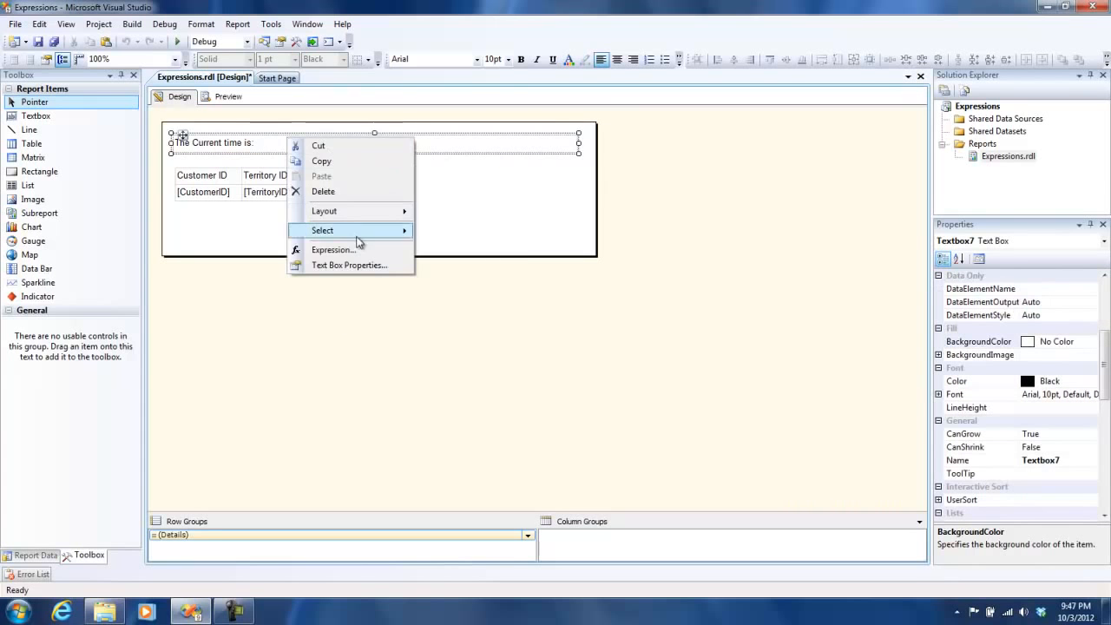
left_click(358, 249)
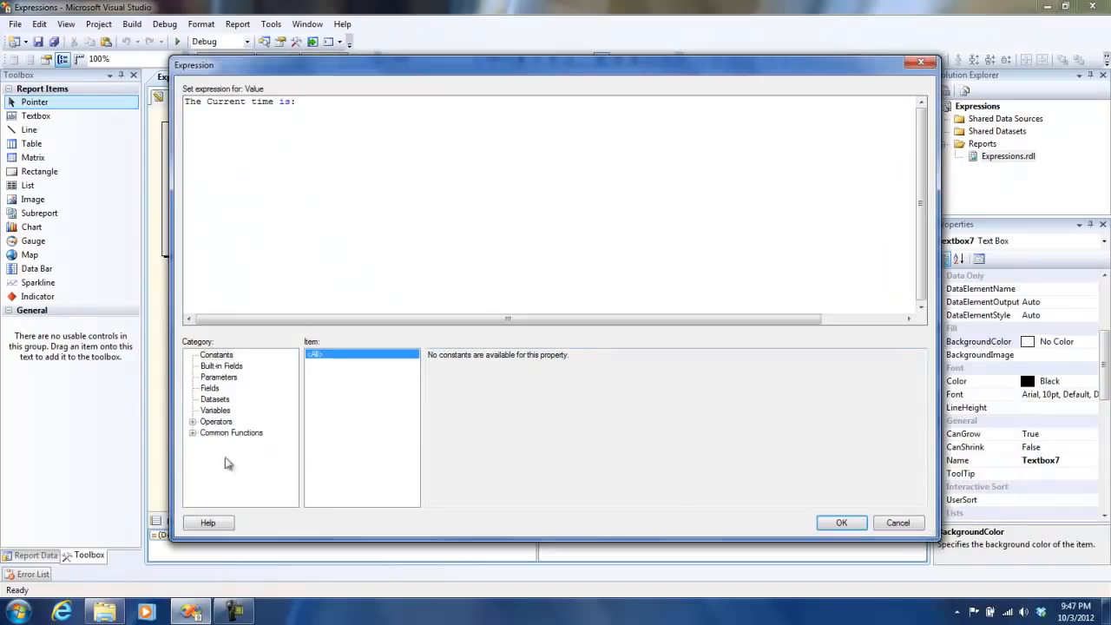
left_click(192, 433)
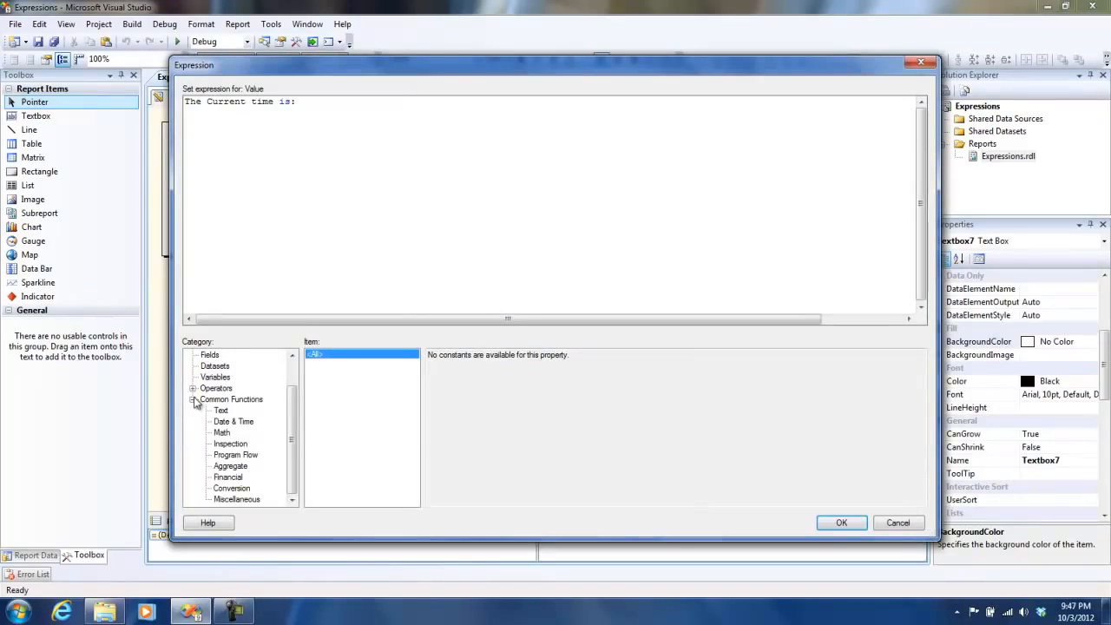
left_click(222, 422)
left_click_drag(415, 391, 416, 415)
left_click(311, 435)
left_click_drag(446, 368, 575, 368)
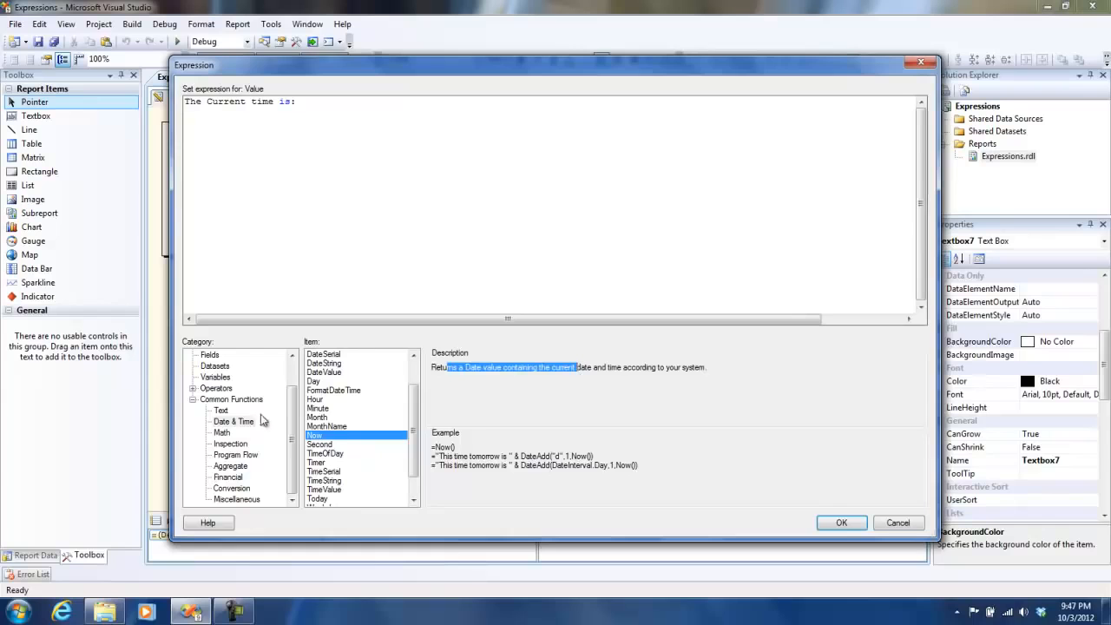
double_click(338, 436)
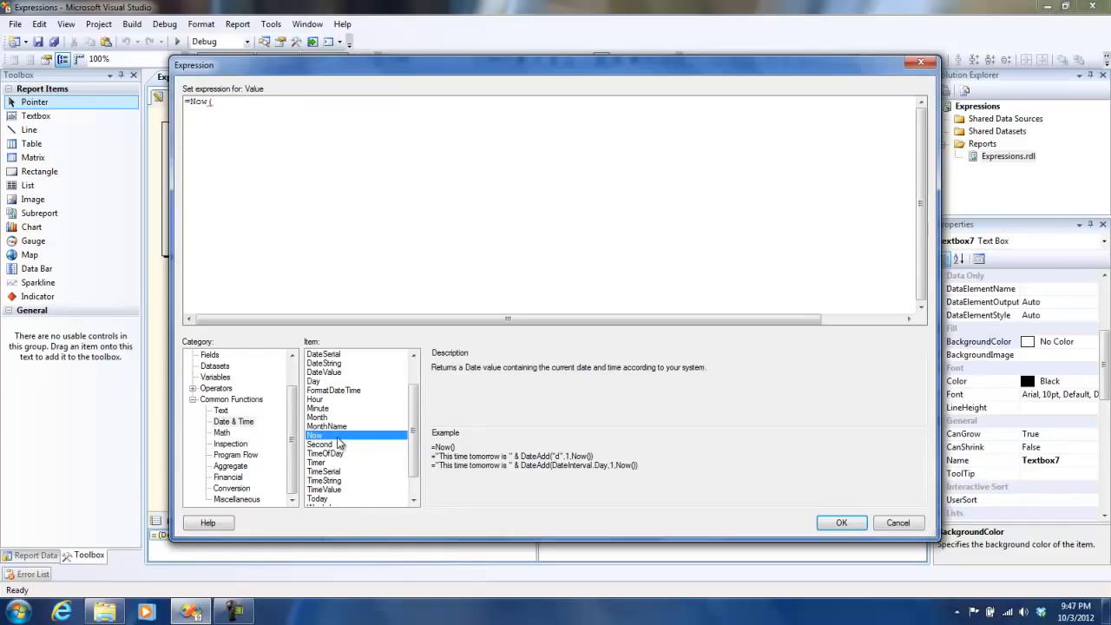
key("Left")
key("Left")
key("Left")
key("Left")
type("\"The current time is:")
key("BackSpace")
type("\" =")
key("BackSpace")
key("BackSpace")
type("+")
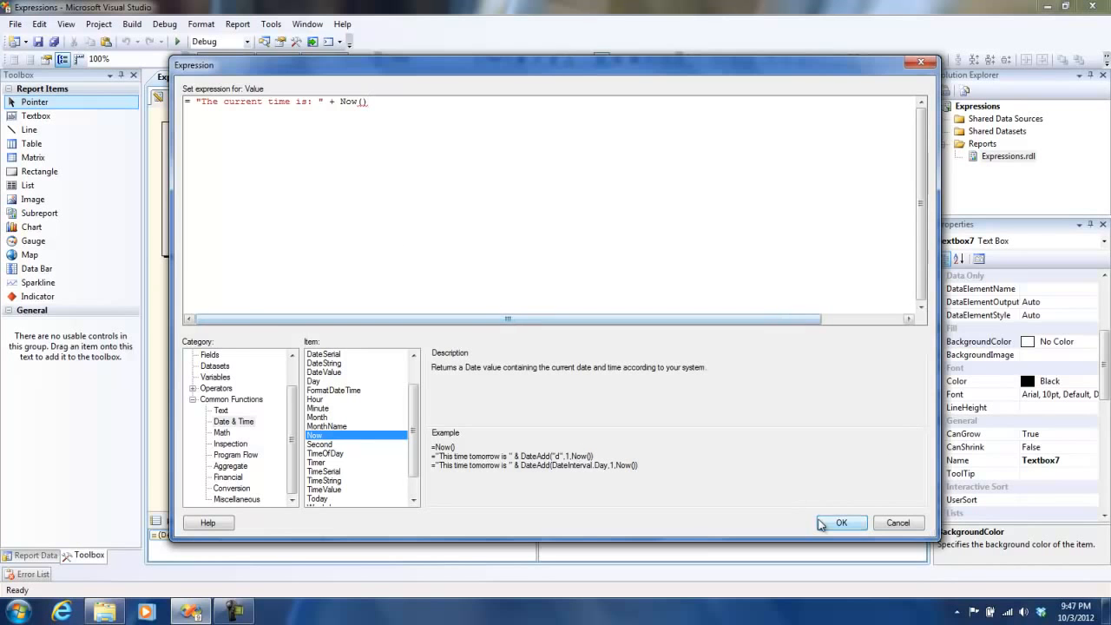
left_click(840, 523)
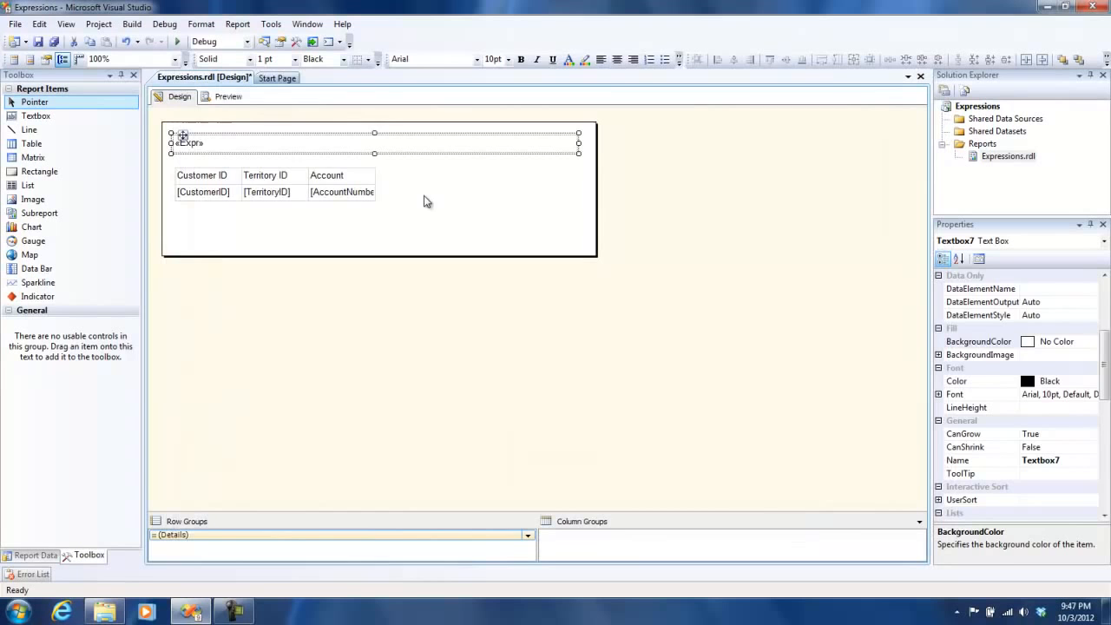
Step: Preview the report with the current-time text box and return to the design view
left_click(225, 100)
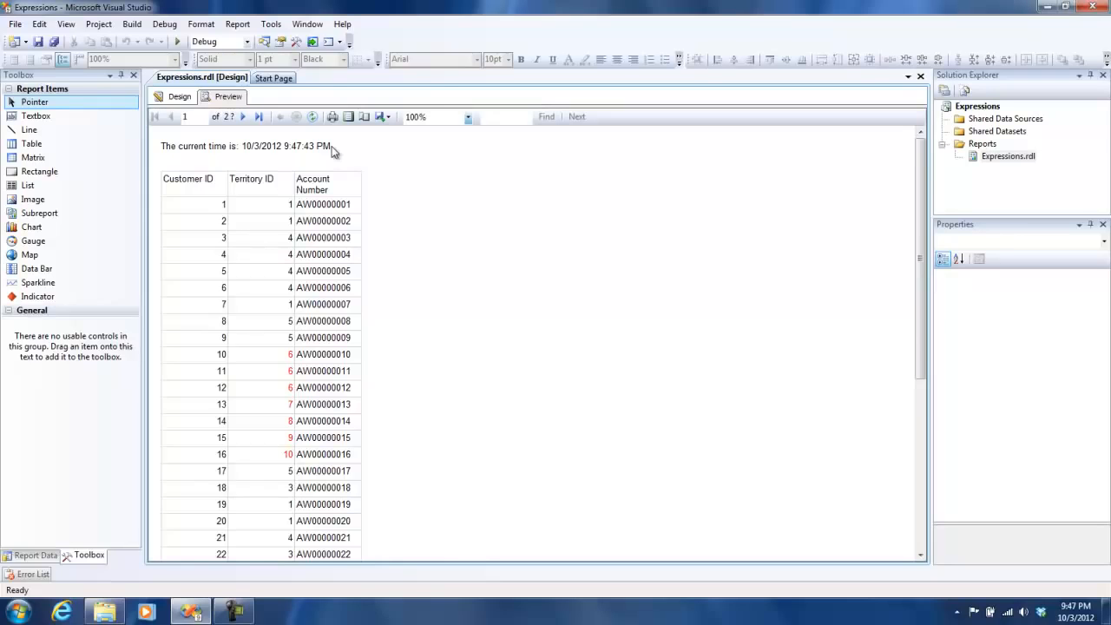
left_click(176, 96)
Step: Move the table down within the report body to make room above it
left_click(184, 188)
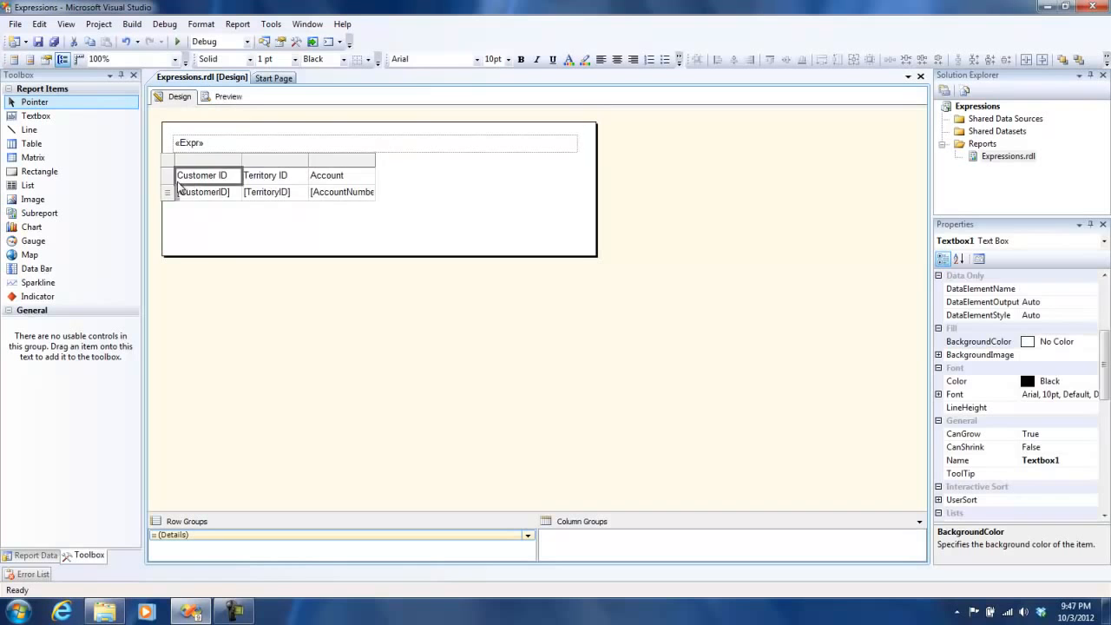
left_click(177, 165)
left_click_drag(180, 166, 182, 187)
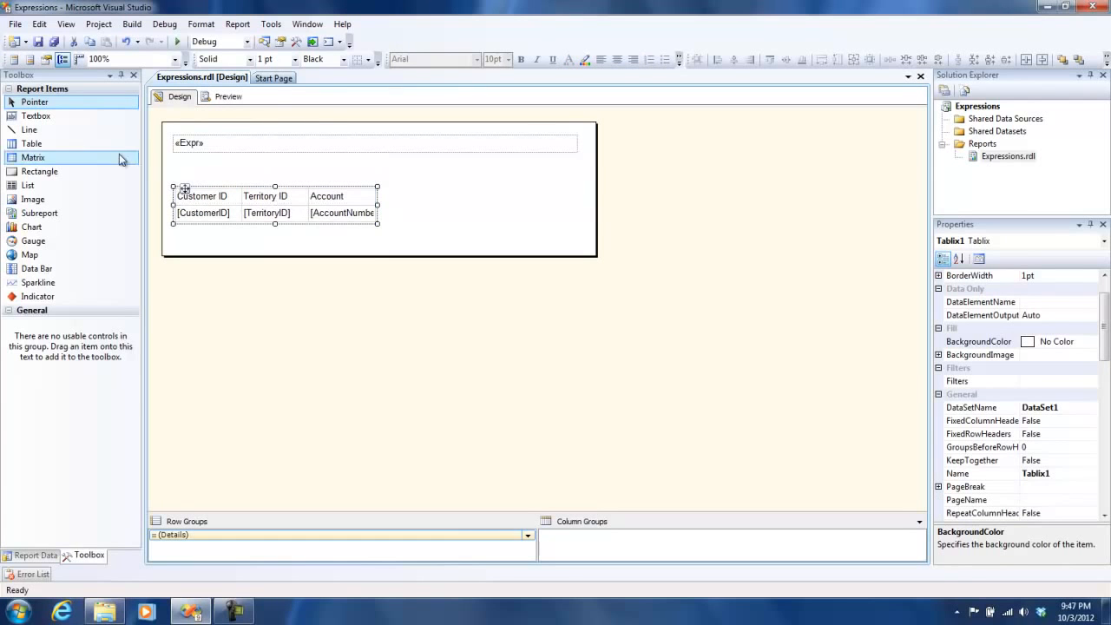
Step: Draw a new text box above the table and set its expression to the built-in field =Globals!ExecutionTime
left_click_drag(33, 121, 579, 168)
right_click(435, 172)
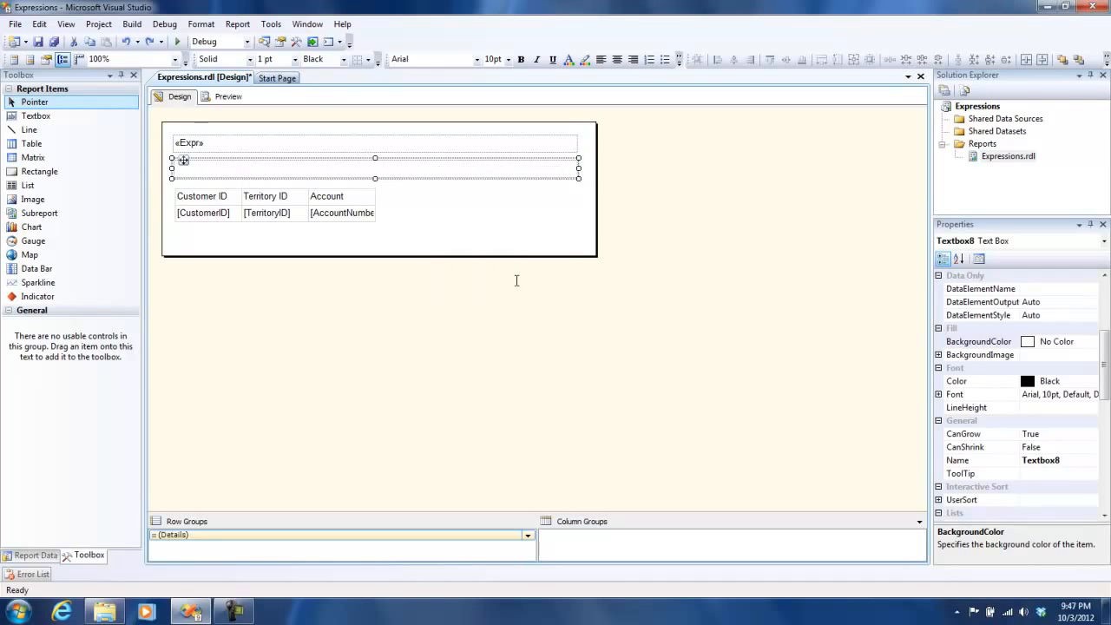
left_click(521, 274)
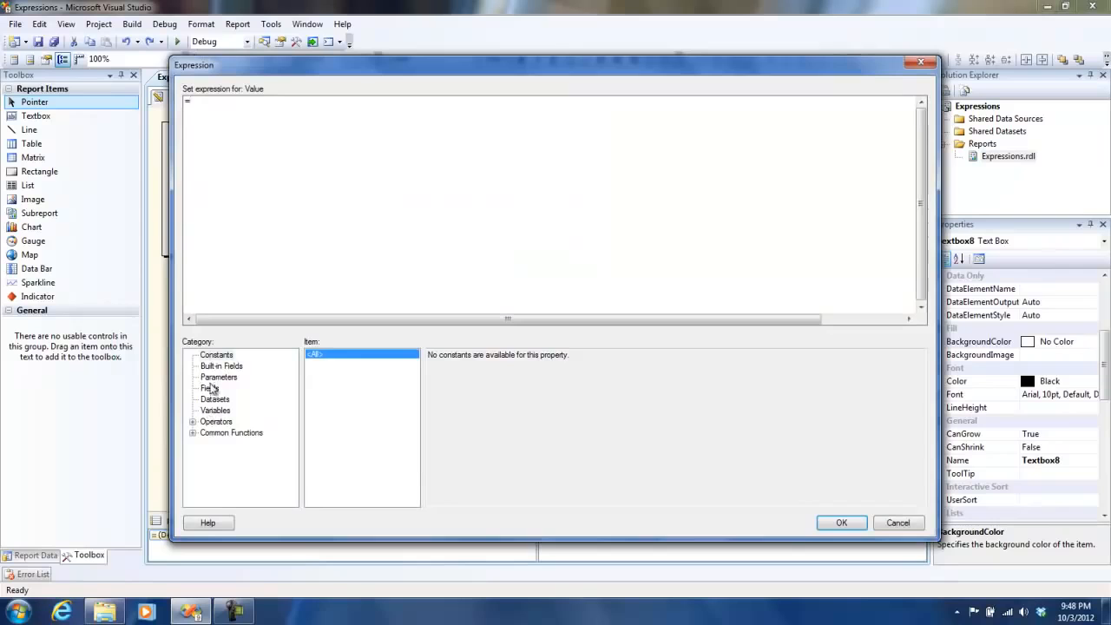
left_click(216, 366)
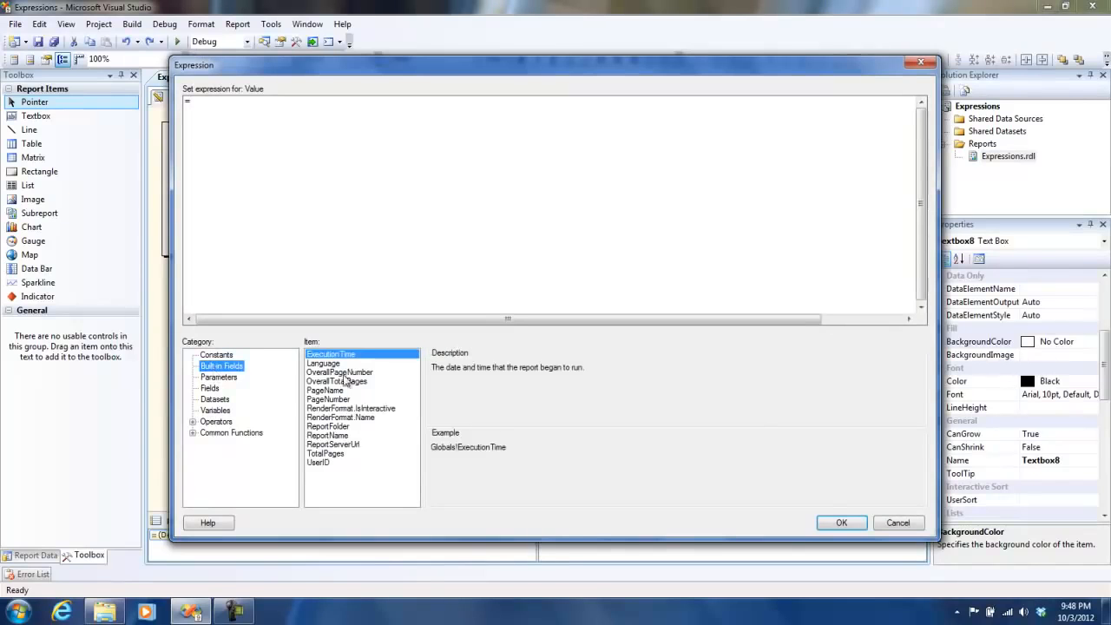
double_click(350, 356)
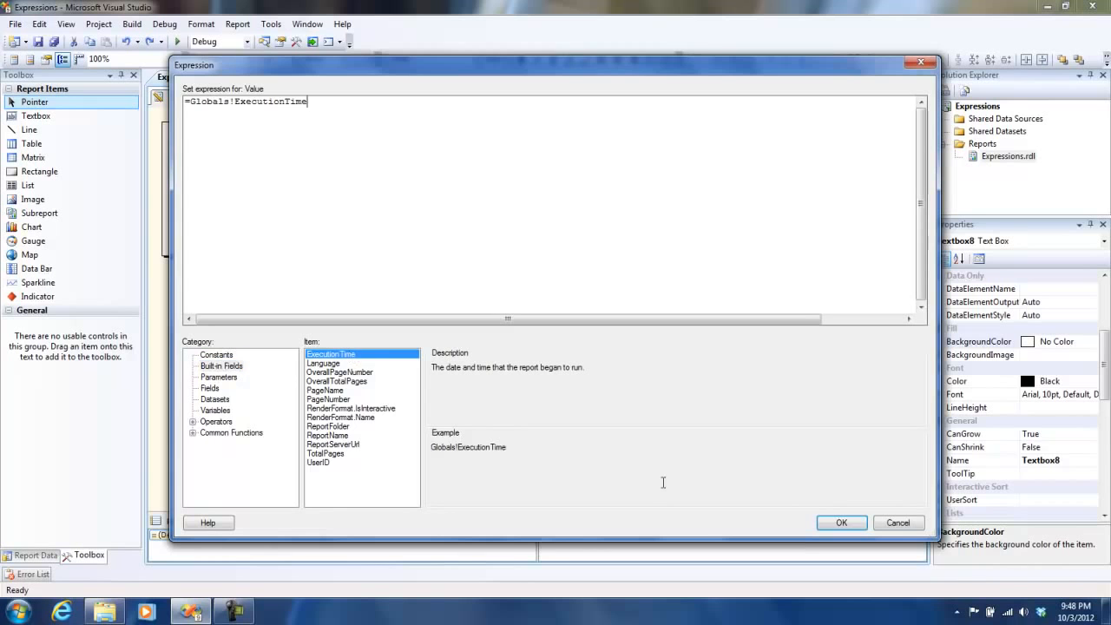
left_click(848, 526)
Step: Preview the report with the execution time text box and return to the design view
left_click(227, 96)
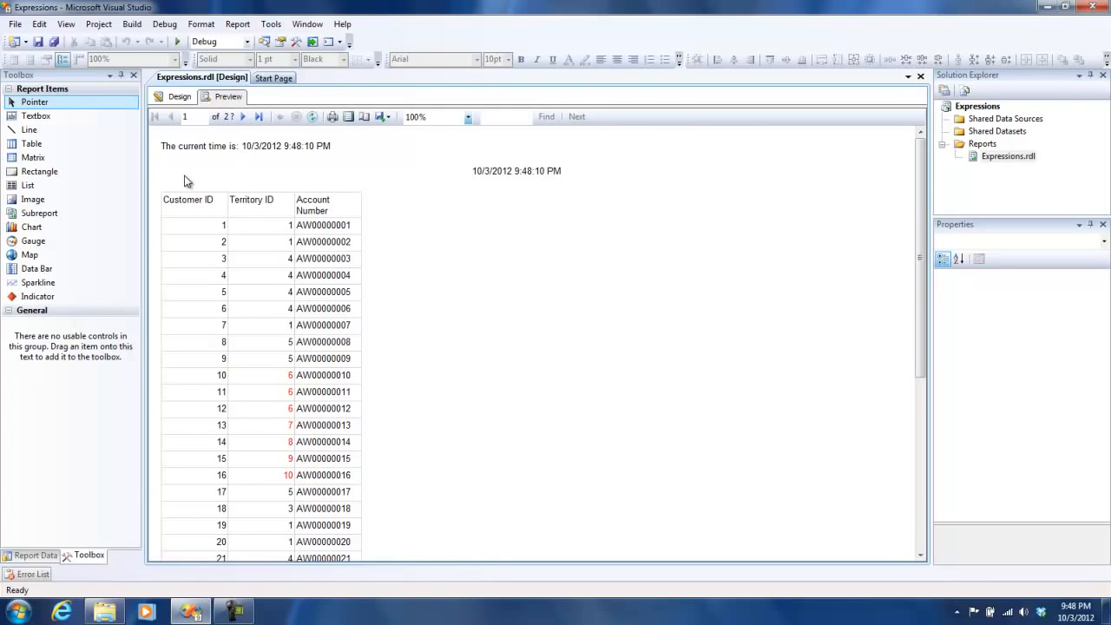
left_click(176, 96)
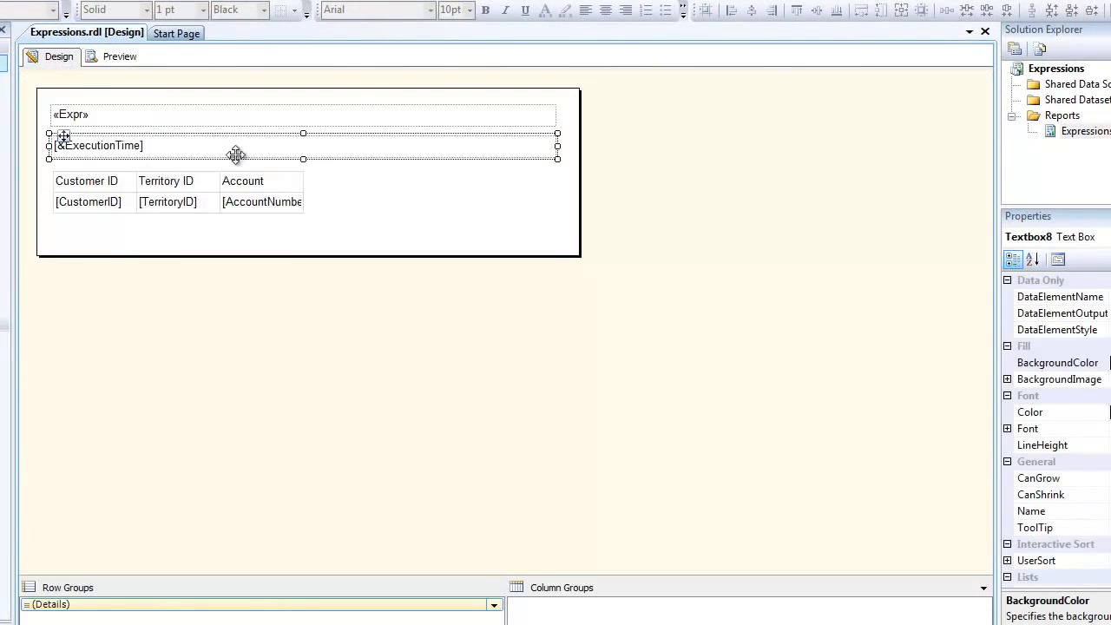
Step: Insert a new table column to the right of the Account column
right_click(274, 180)
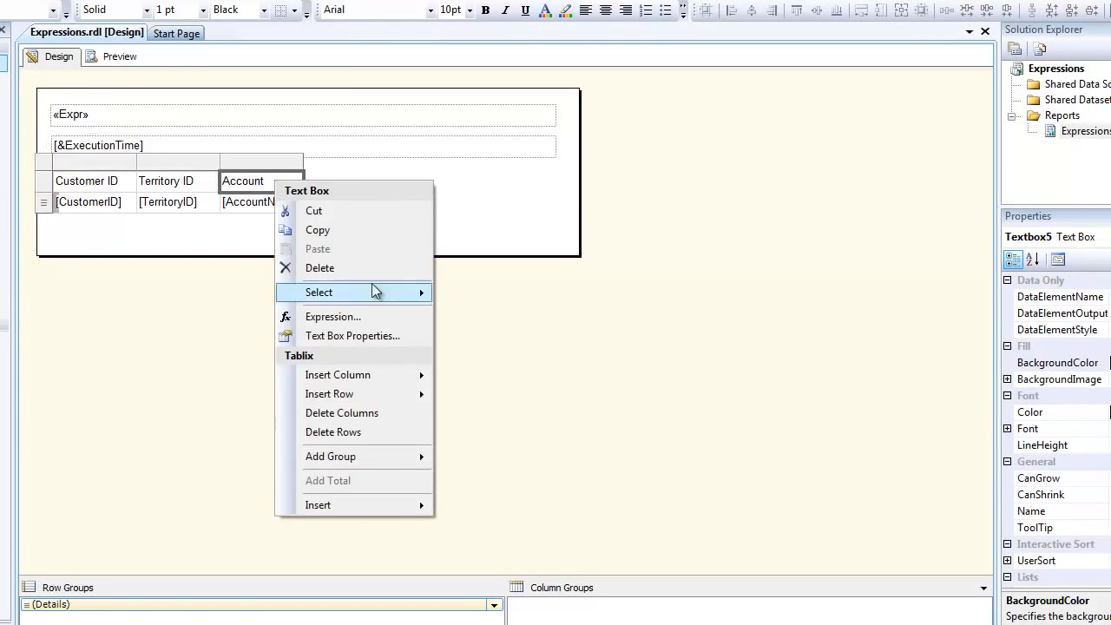
left_click(246, 161)
right_click(246, 161)
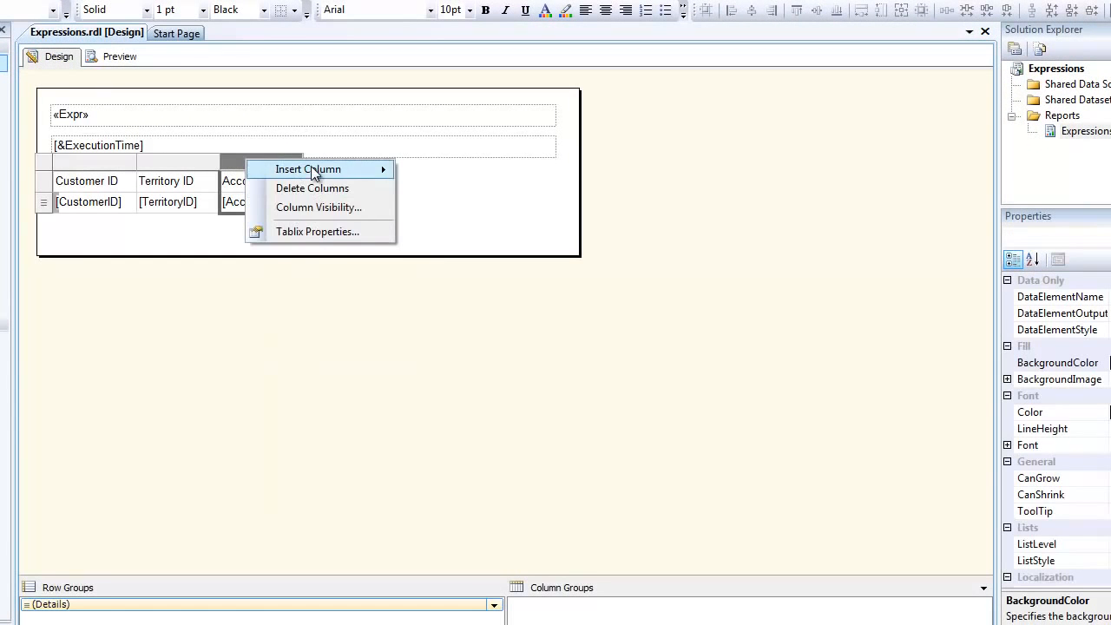
mouse_move(321, 169)
left_click(472, 188)
Step: Enter TerritoryID2 as the header of the new column
left_click(356, 178)
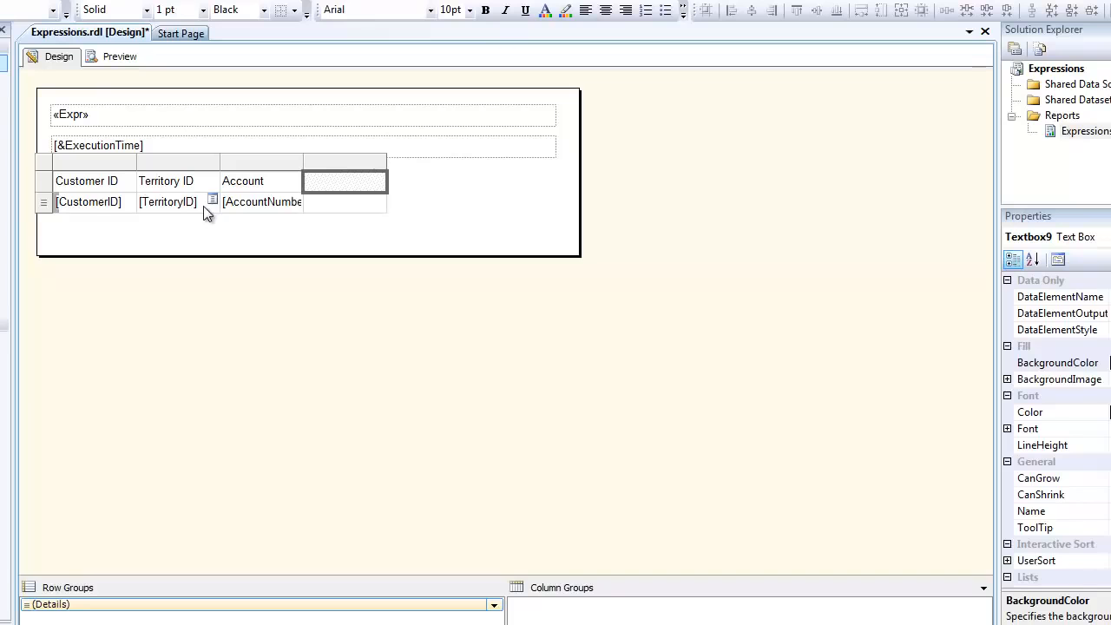
left_click(345, 185)
type("Terri")
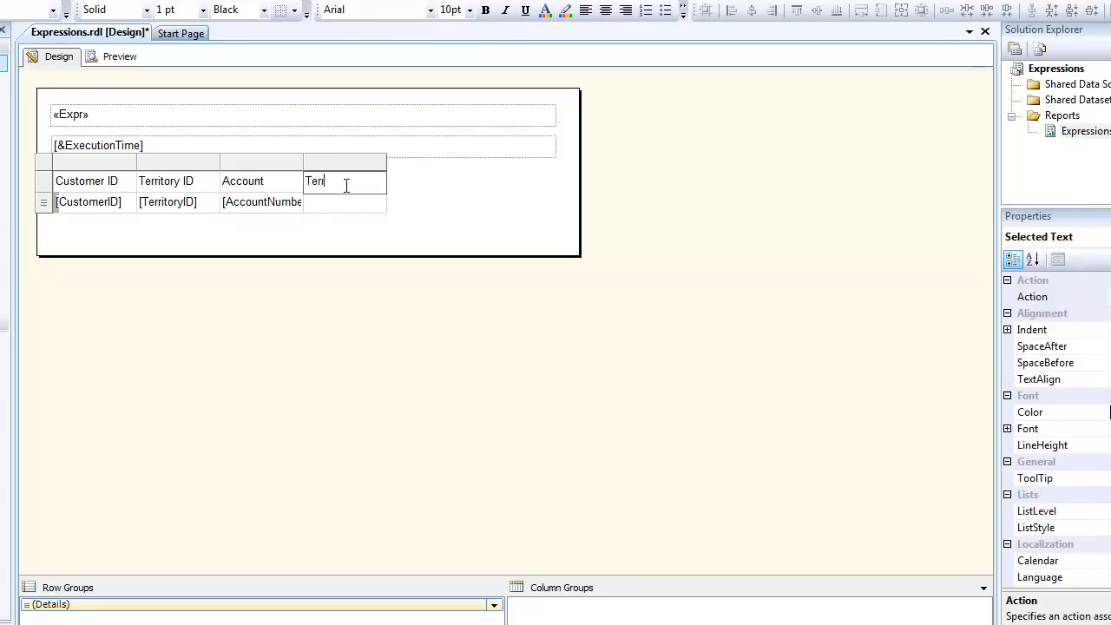
type("tpor")
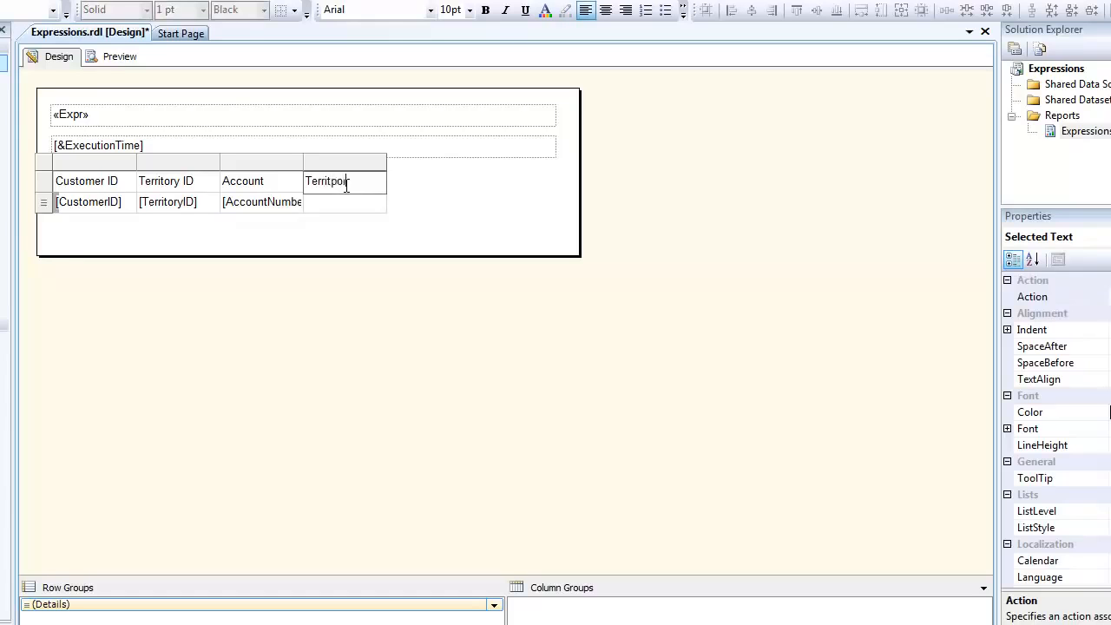
key("BackSpace")
key("BackSpace")
type("oryID2")
Step: Set the new column's detail cell expression to =Fields!TerritoryID.Value + 10
left_click(354, 211)
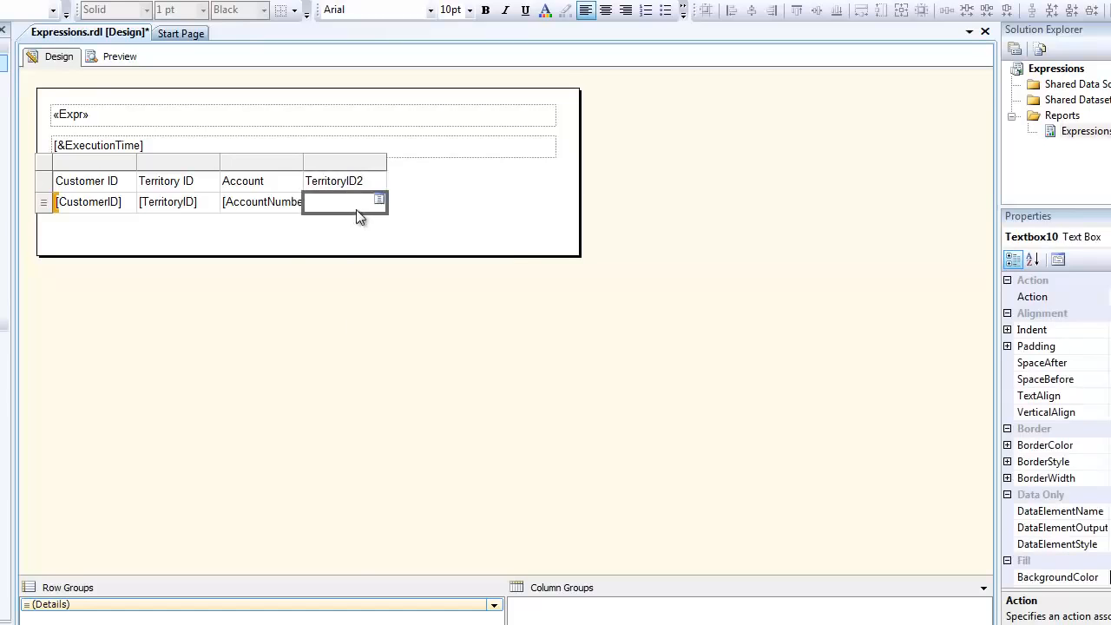
right_click(354, 210)
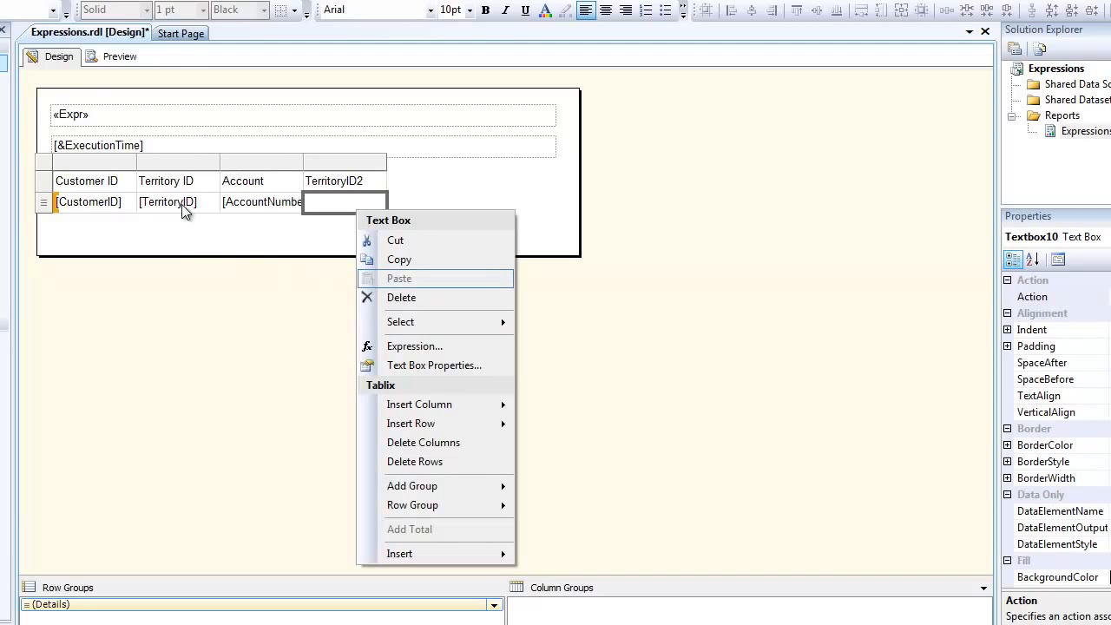
left_click(414, 344)
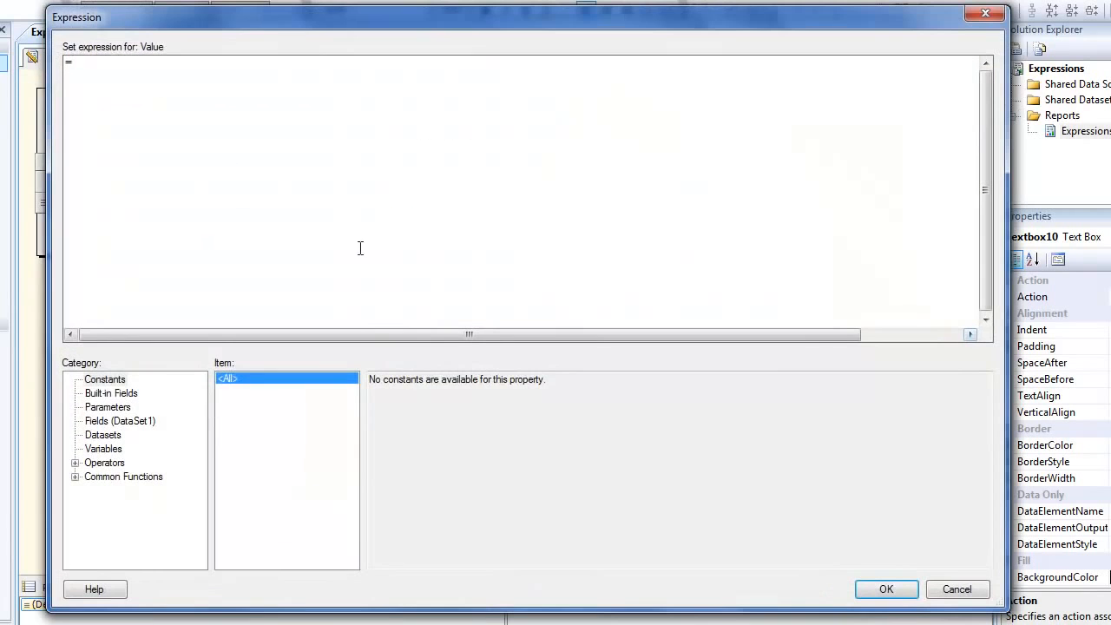
left_click(112, 422)
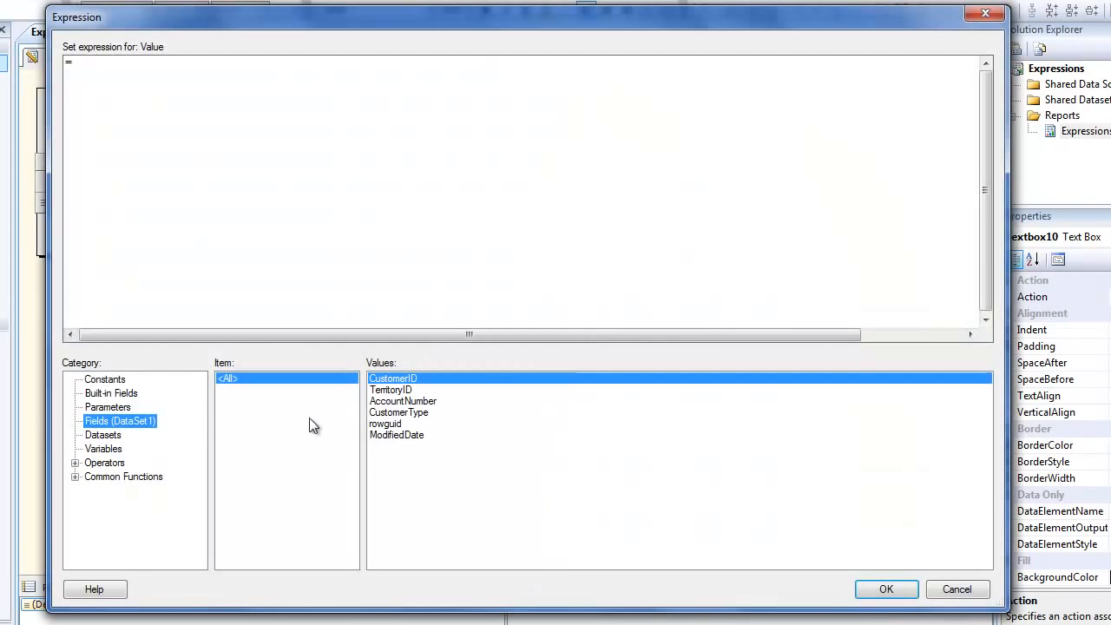
double_click(390, 390)
type("+ ")
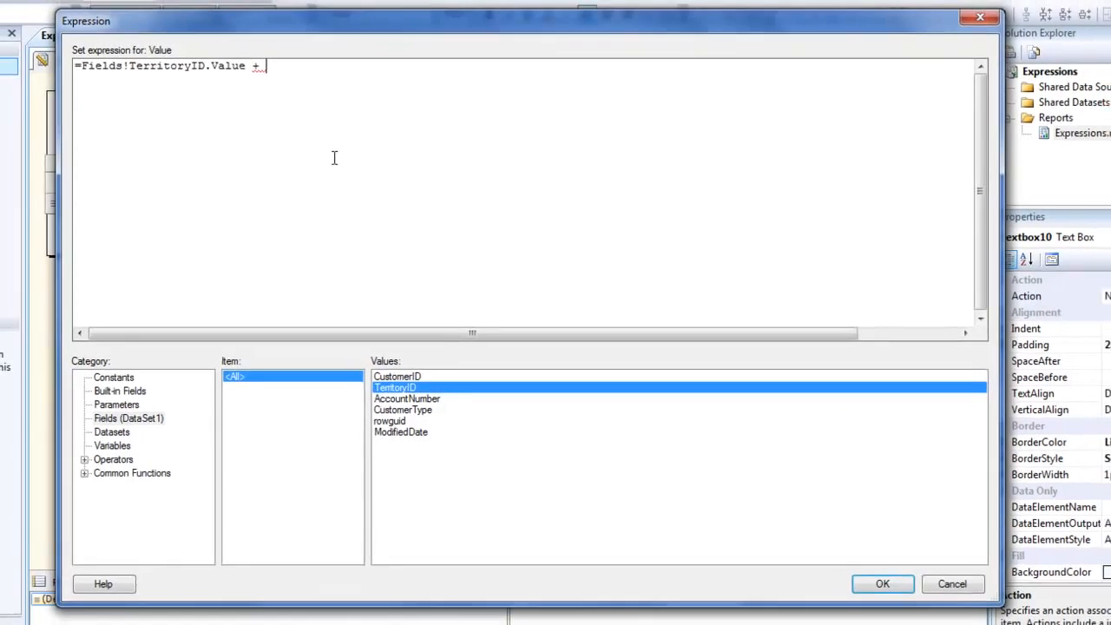
type("10")
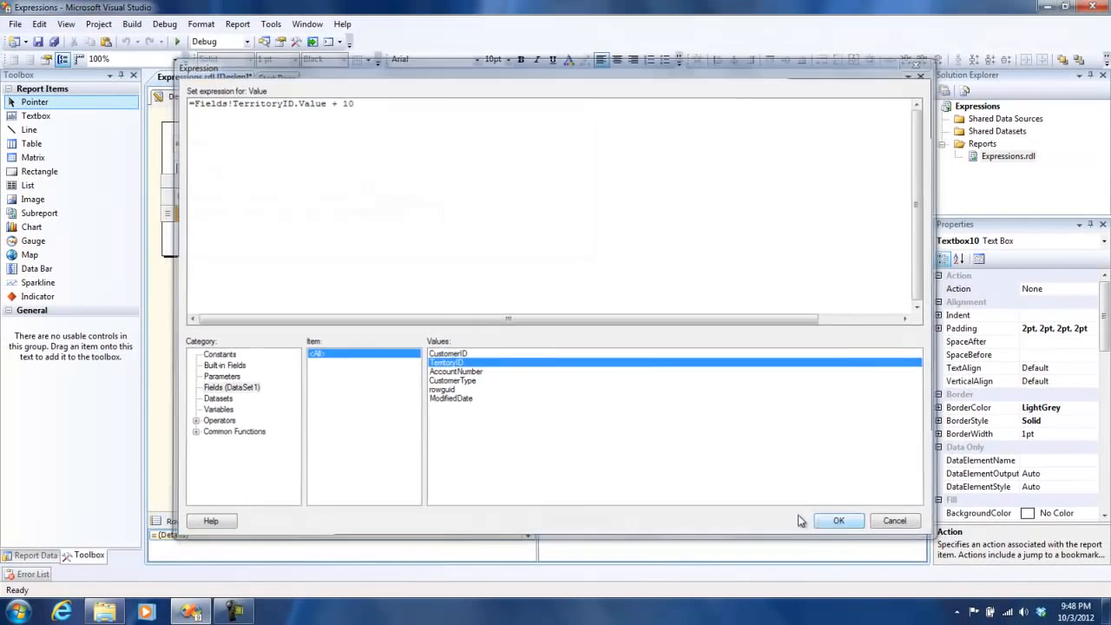
left_click(837, 521)
Step: Preview the report with the TerritoryID2 column and return to the design view
left_click(208, 98)
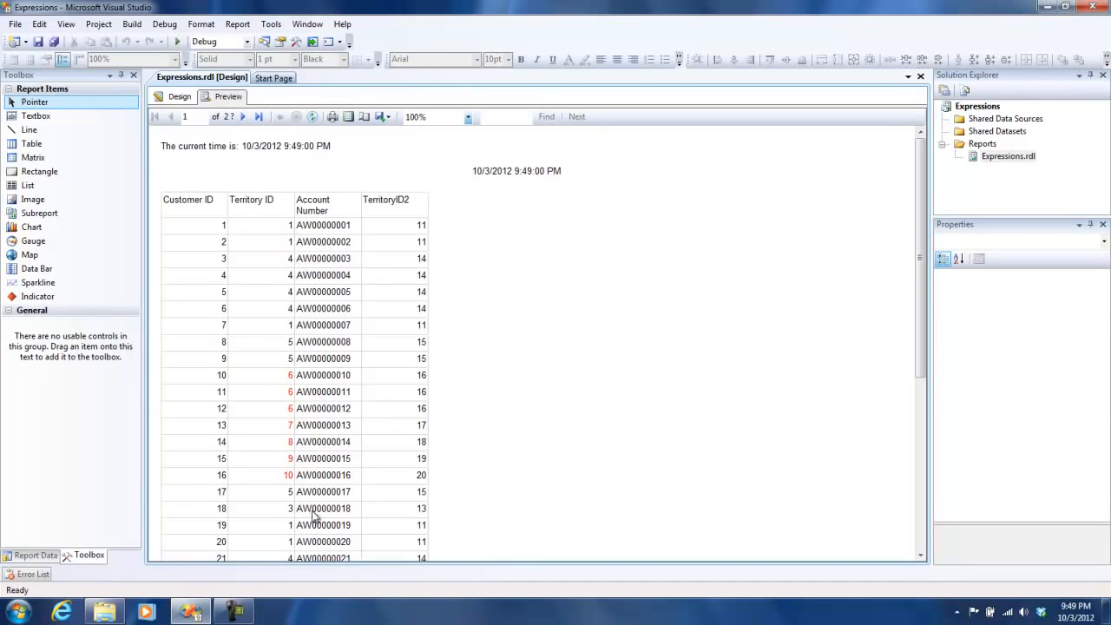
left_click_drag(920, 255, 711, 194)
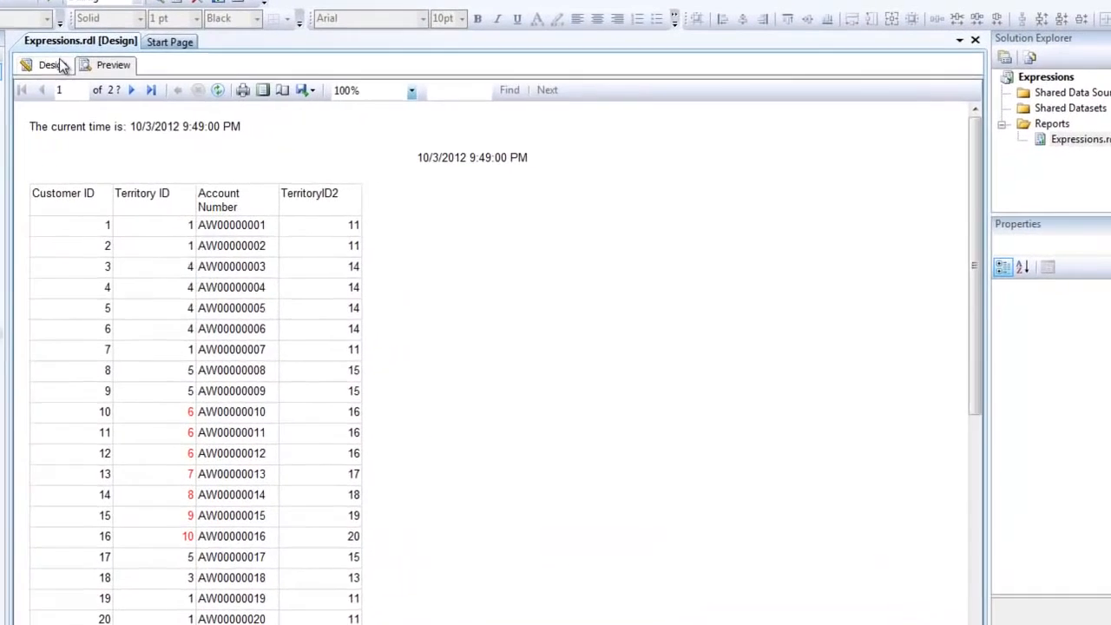
left_click(178, 96)
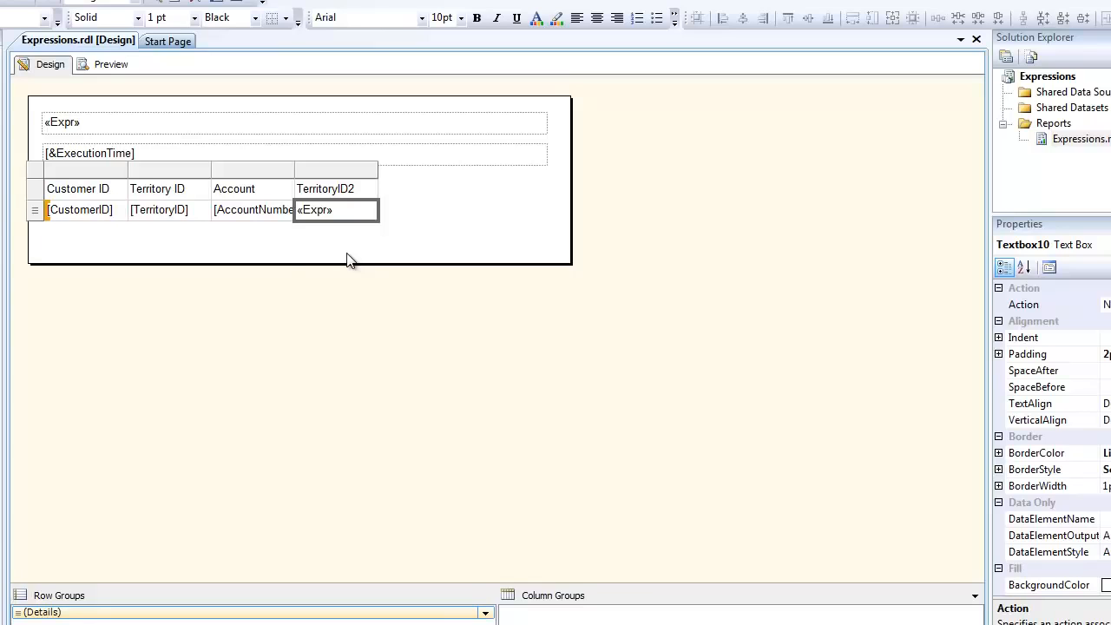
Step: Select the TerritoryID detail cell of the table
left_click(168, 218)
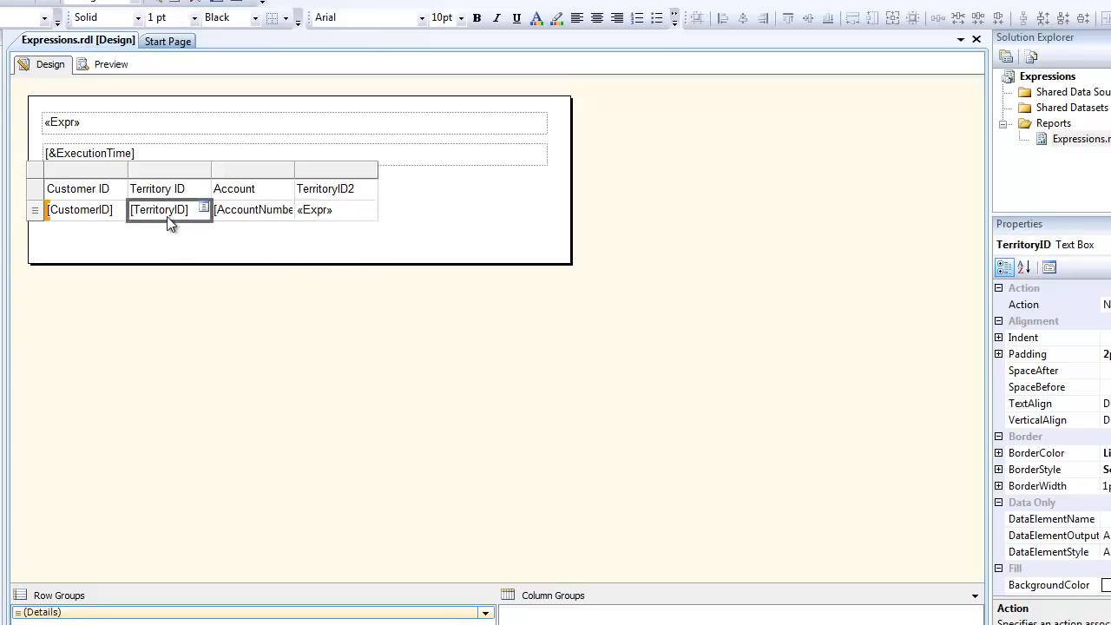